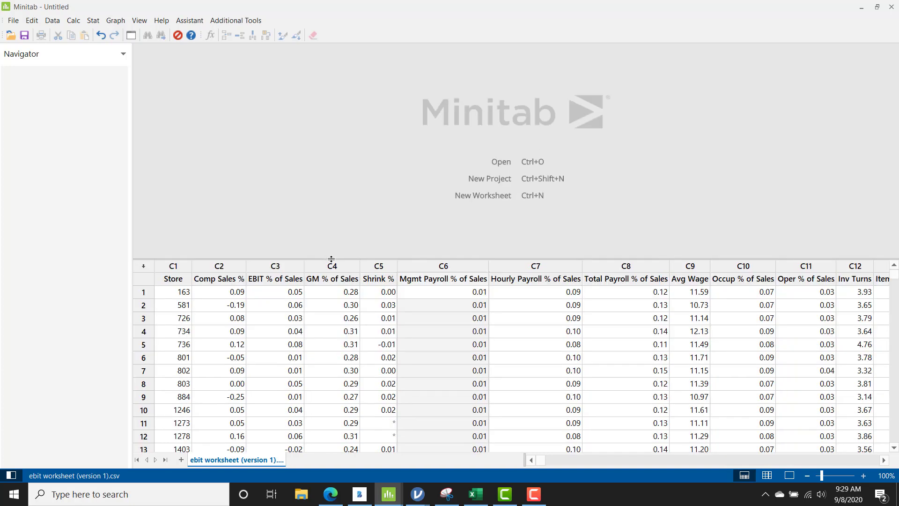
Create a simple scatterplot of EBIT % of Sales against Comp Sales % and enlarge the output area to show the whole graph
click(215, 268)
click(258, 267)
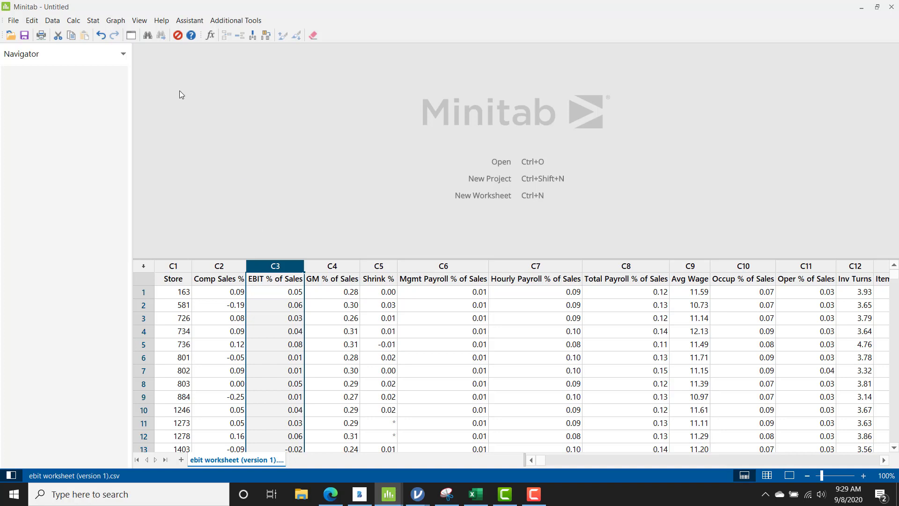
click(95, 23)
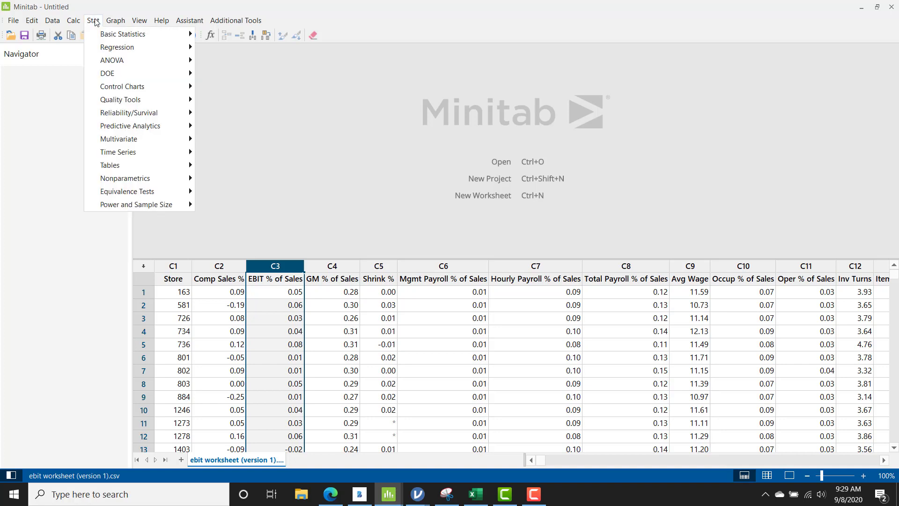
mouse_move(134, 49)
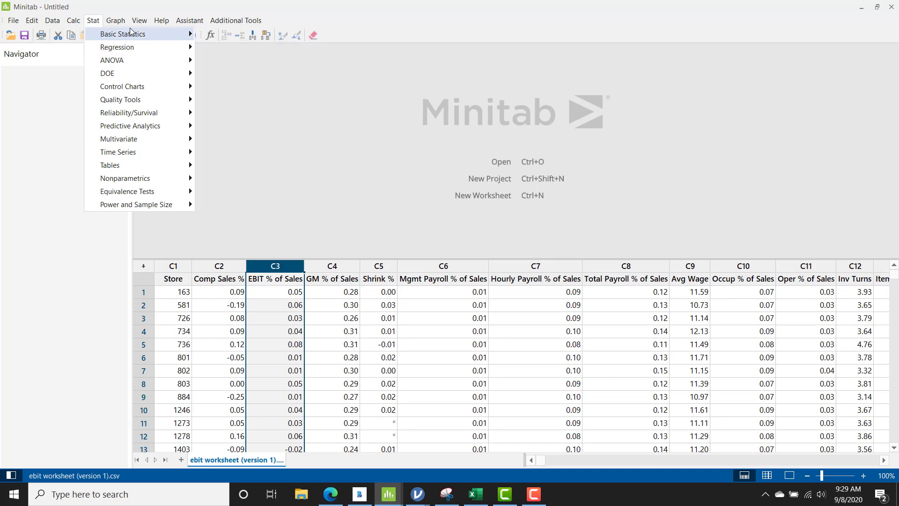
click(123, 34)
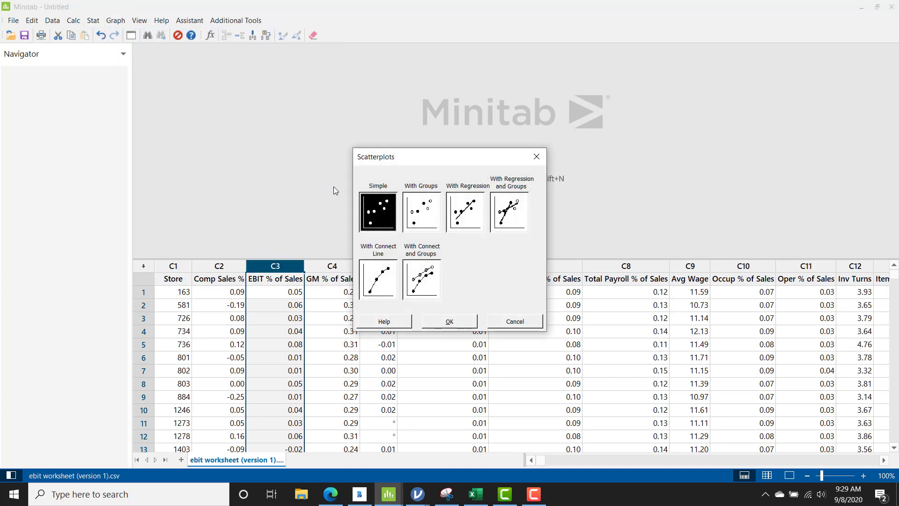
click(447, 321)
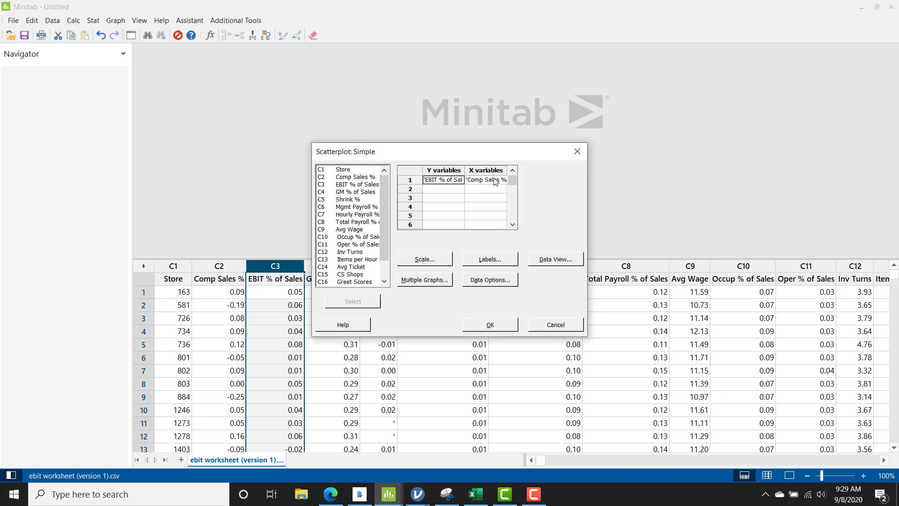
click(472, 327)
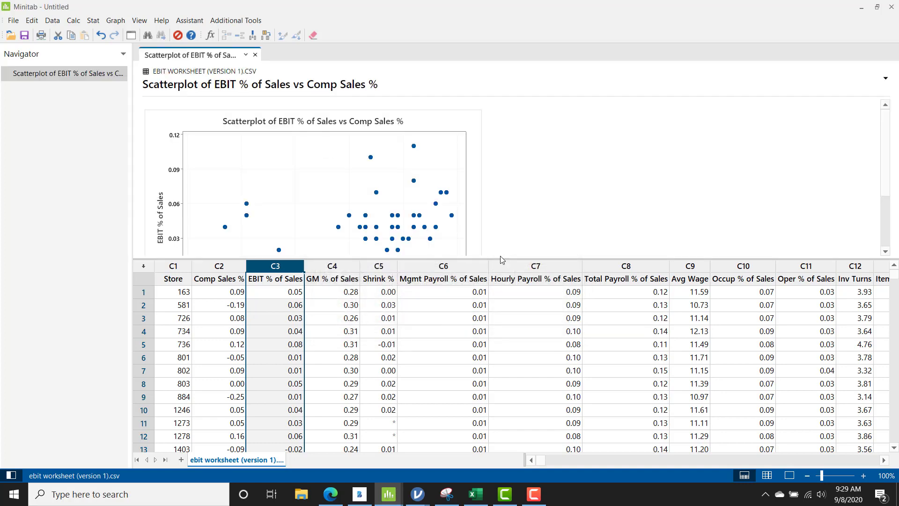
drag(500, 259, 517, 362)
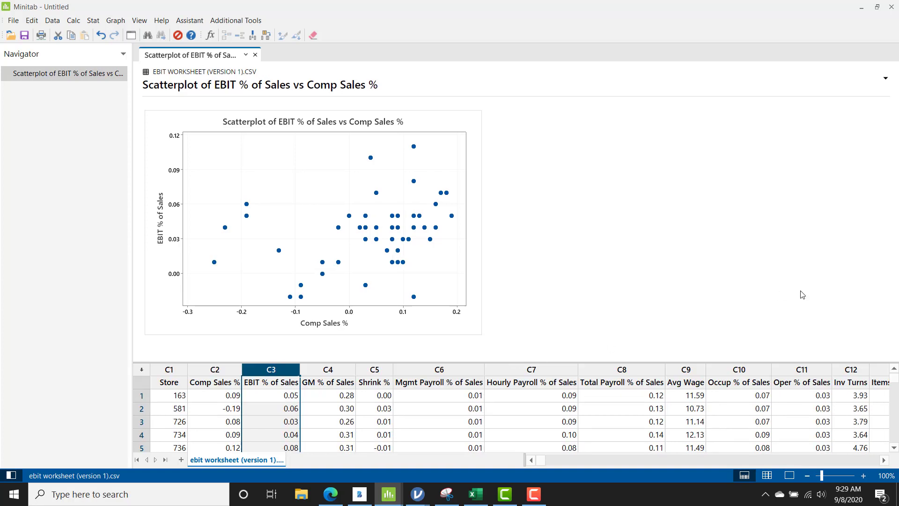
click(711, 280)
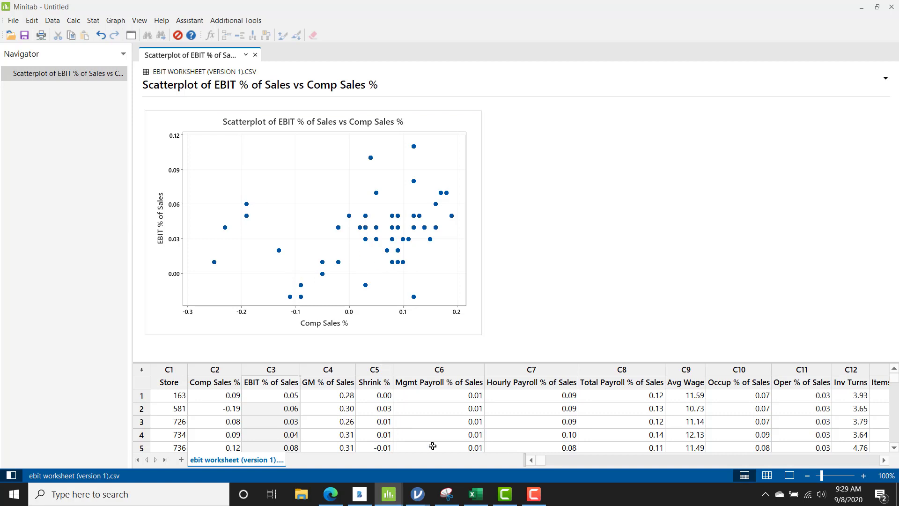
Switch to Bamboo Paper and sketch a rising arrow with two plus signs between two axes, marking each axis with a dot
mouse_move(418, 501)
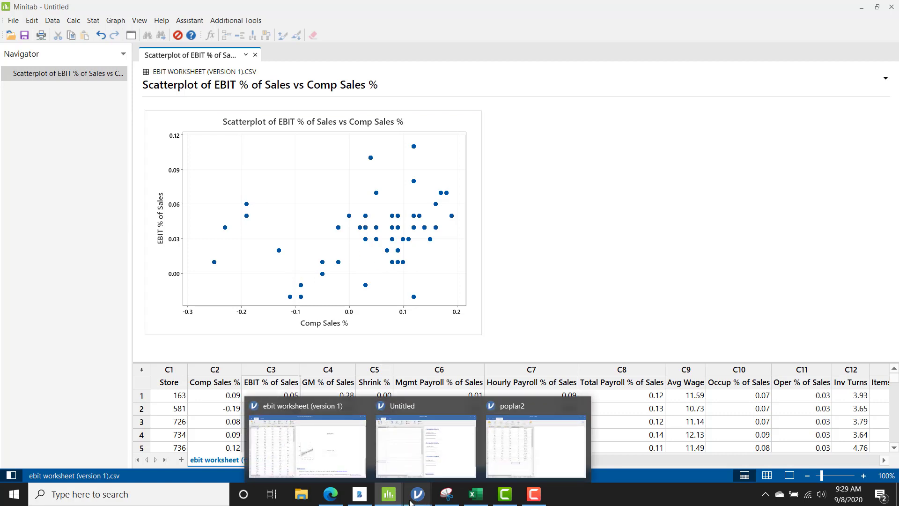
click(366, 500)
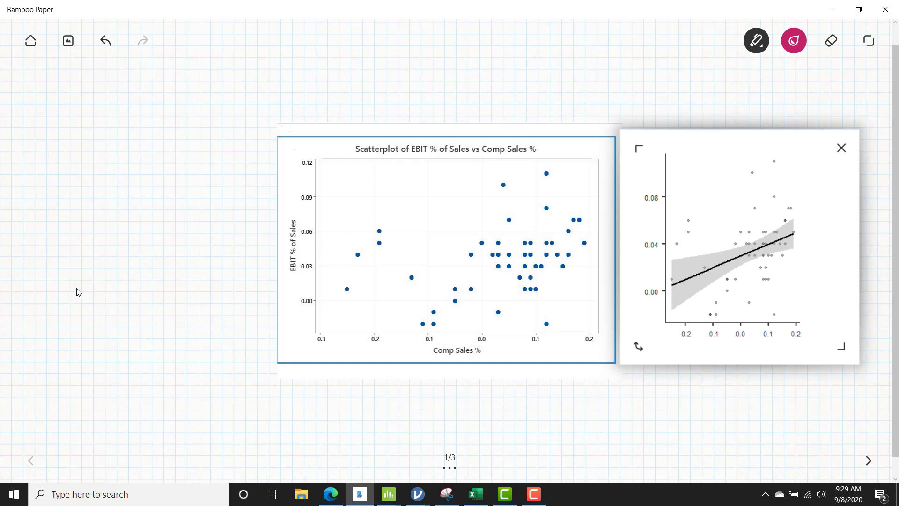
mouse_move(79, 302)
mouse_down()
mouse_move(158, 186)
mouse_move(171, 194)
mouse_up()
mouse_move(156, 208)
mouse_down()
mouse_move(157, 235)
mouse_move(186, 204)
mouse_up()
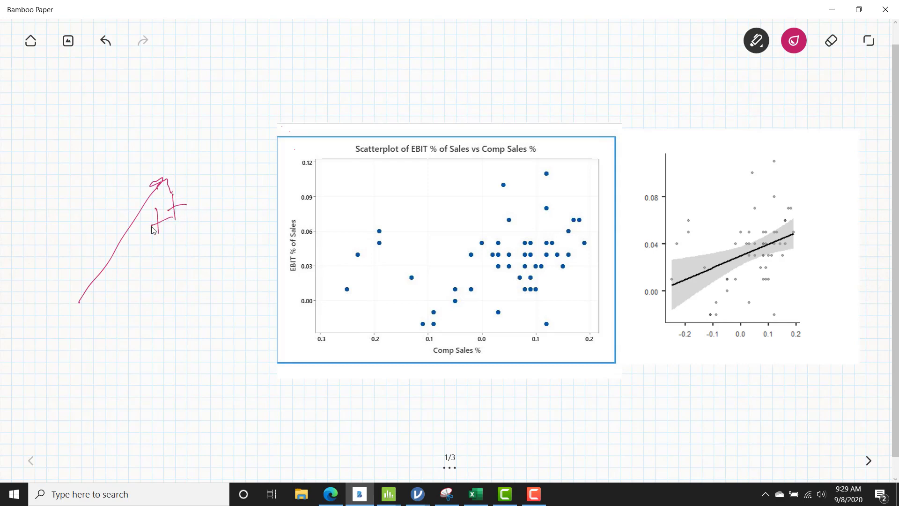
mouse_move(53, 168)
mouse_down()
mouse_move(74, 302)
mouse_move(182, 285)
mouse_move(170, 294)
mouse_up()
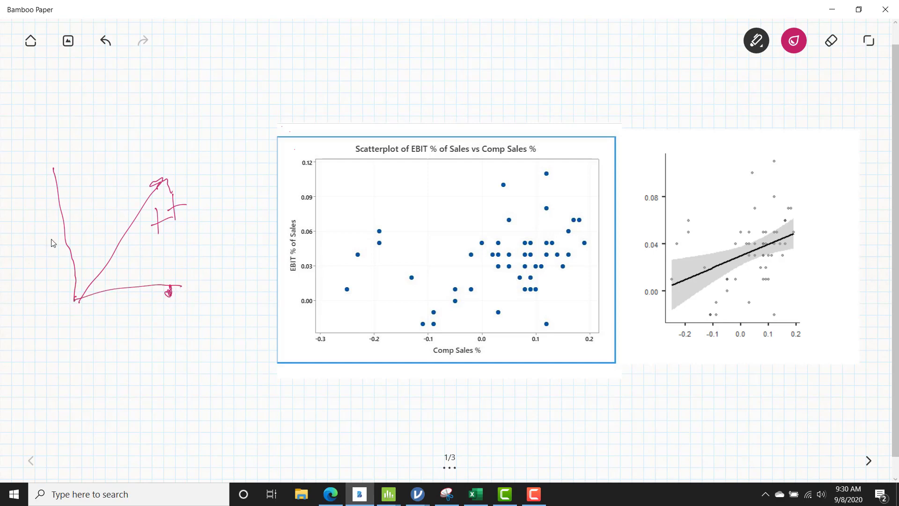
drag(48, 192, 49, 190)
Move the scatterplot image slightly up and scribble pointer marks beside its Comp Sales % and EBIT % of Sales axes
click(379, 344)
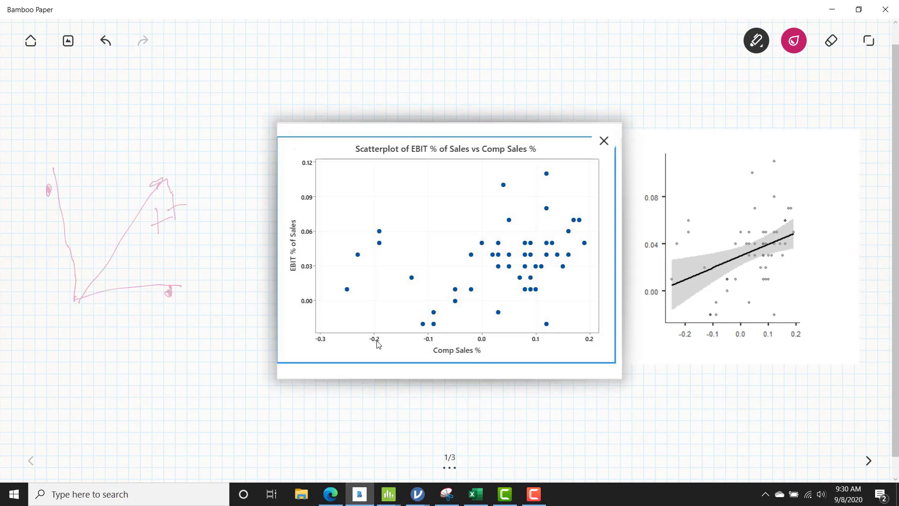
drag(379, 344, 374, 345)
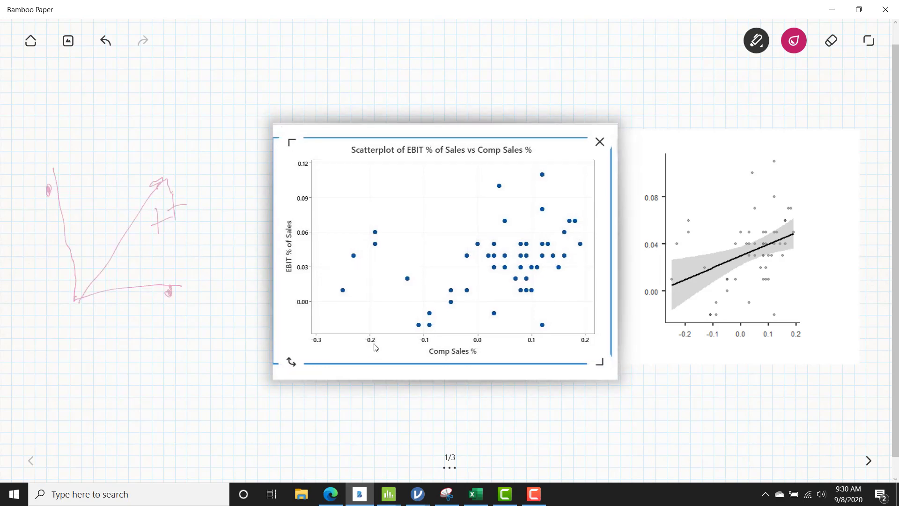
mouse_move(374, 347)
mouse_down()
mouse_move(409, 345)
mouse_move(387, 343)
mouse_move(408, 363)
mouse_move(396, 378)
mouse_move(377, 369)
mouse_move(406, 365)
mouse_up()
click(390, 384)
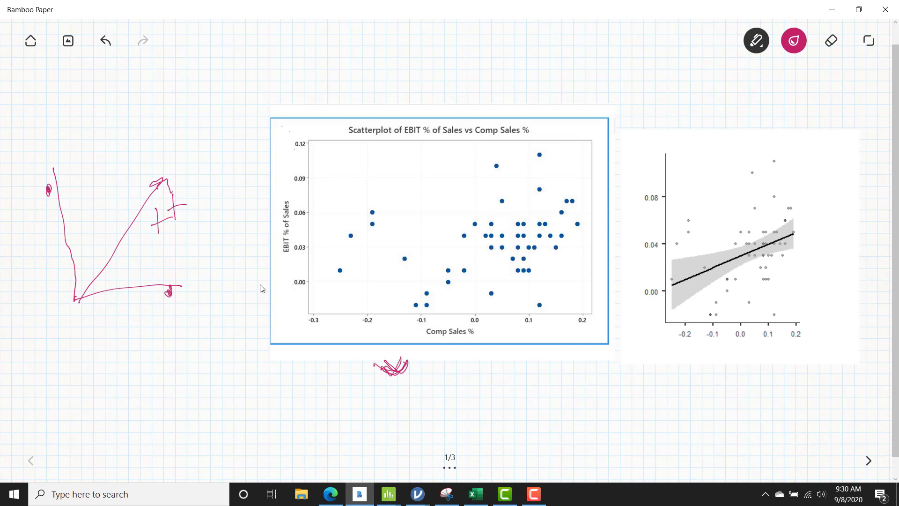
mouse_move(261, 288)
mouse_down()
mouse_move(252, 255)
mouse_move(257, 272)
mouse_up()
Handwrite the example pairs 1 → 5, 2 and 10, 3 and 15 in rows below the scatterplot
mouse_move(284, 373)
mouse_down()
mouse_move(285, 394)
mouse_move(320, 387)
mouse_up()
mouse_move(340, 377)
mouse_down()
mouse_move(351, 389)
mouse_move(341, 395)
mouse_move(352, 368)
mouse_up()
drag(284, 407, 289, 423)
drag(347, 415, 347, 421)
drag(351, 404, 356, 398)
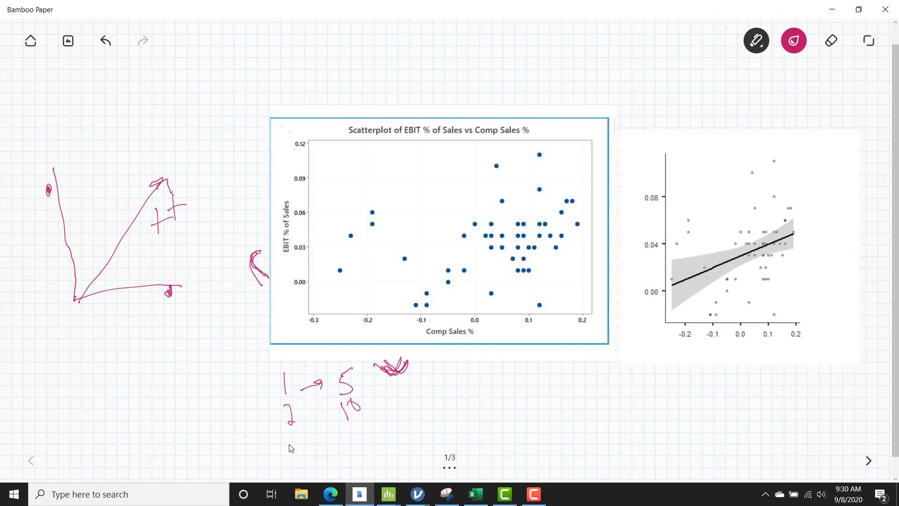
drag(288, 438, 296, 457)
mouse_move(351, 420)
mouse_down()
mouse_move(351, 440)
mouse_move(360, 439)
mouse_up()
Handwrite R² 100% beside the number pairs and draw a downward arrow above the regression line plot
mouse_move(436, 409)
mouse_down()
mouse_move(432, 389)
mouse_move(442, 400)
mouse_move(453, 385)
mouse_move(475, 401)
mouse_up()
mouse_move(483, 386)
mouse_down()
mouse_move(480, 395)
mouse_move(505, 382)
mouse_move(505, 397)
mouse_up()
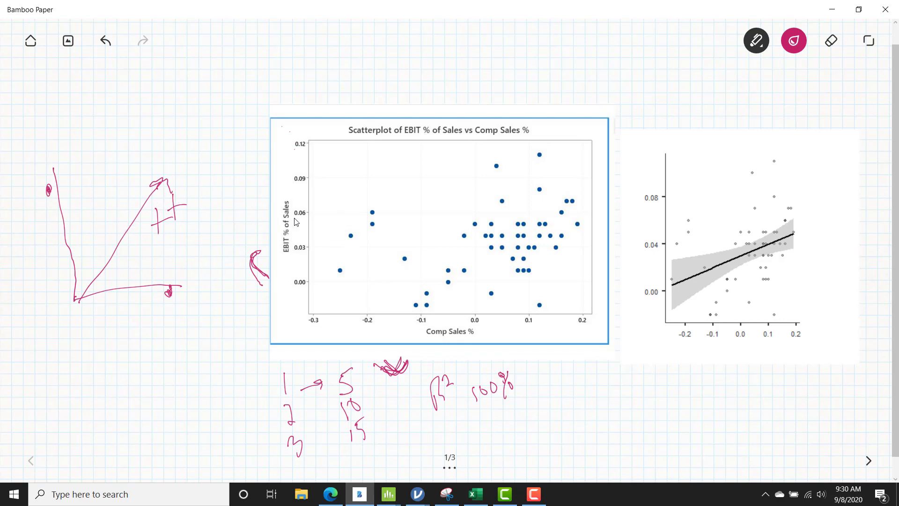
mouse_move(691, 80)
mouse_down()
mouse_move(695, 94)
mouse_move(708, 95)
mouse_up()
Switch to the ebit worksheet in jamovi and run a Correlation Matrix on Comp Sales % and EBIT % of Sales
click(417, 496)
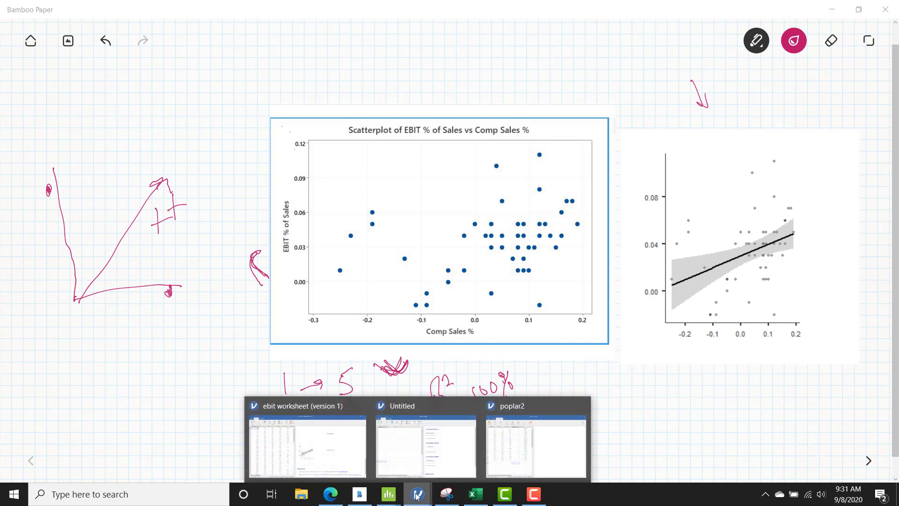
click(360, 444)
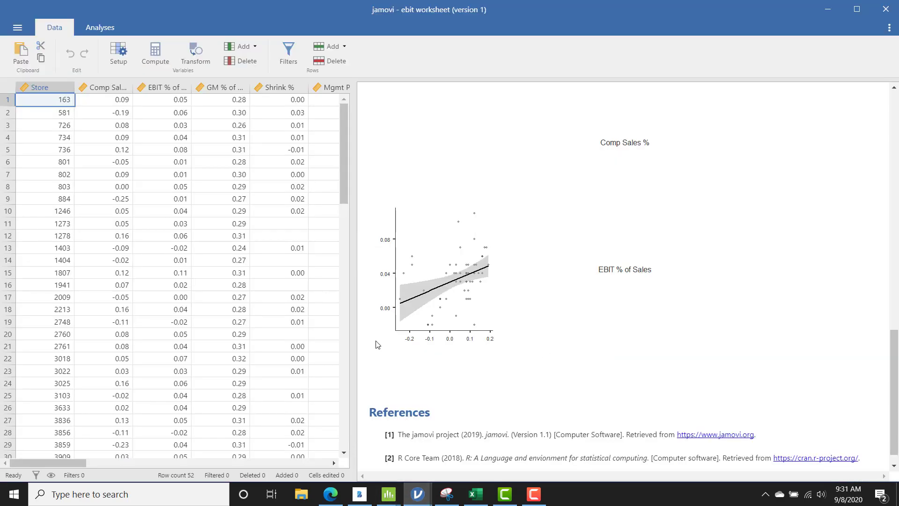
click(114, 29)
click(149, 57)
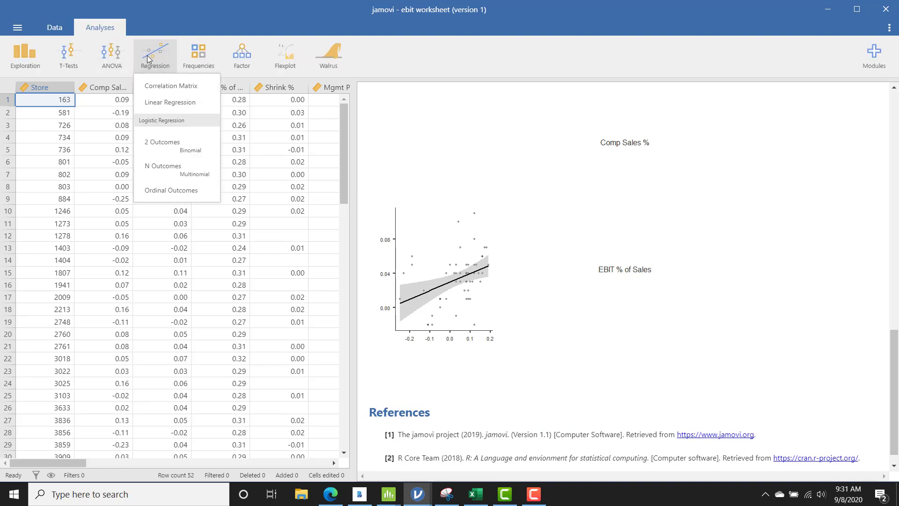
click(162, 86)
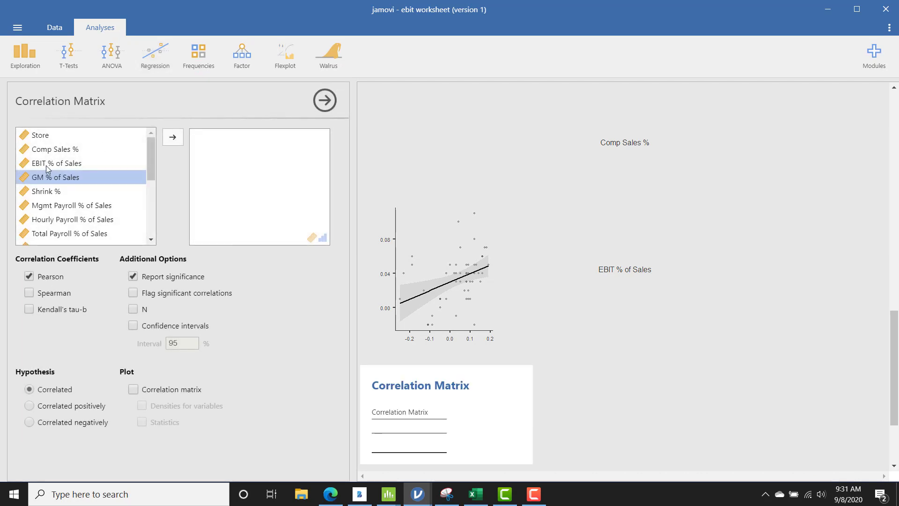
double_click(43, 150)
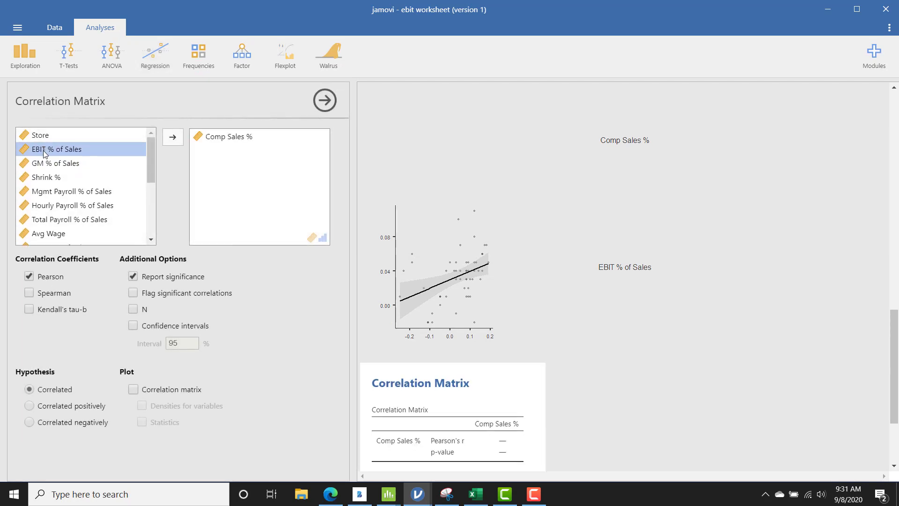
double_click(43, 150)
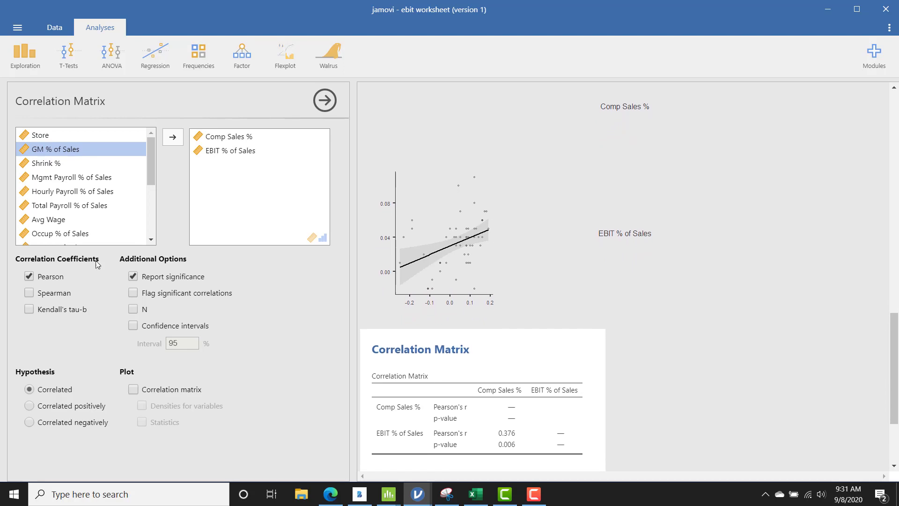
Add the correlation matrix plot to the analysis and examine its regression line
click(133, 390)
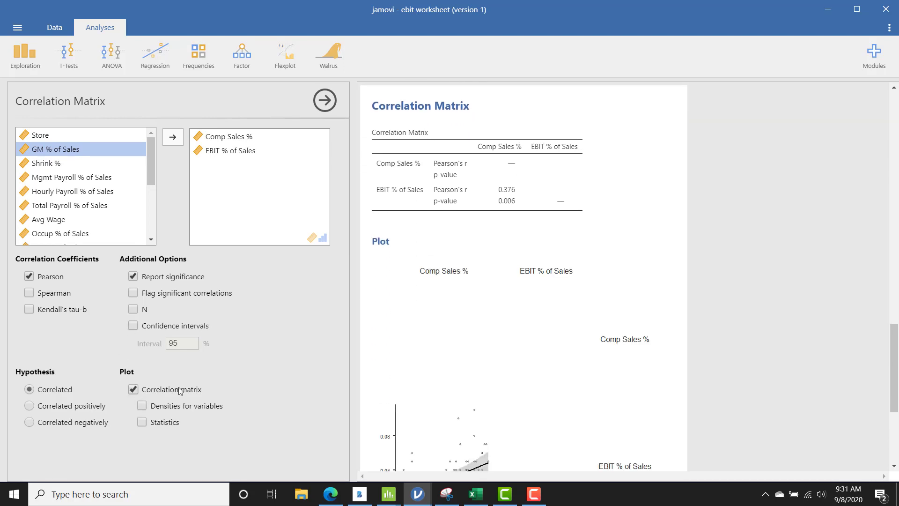
mouse_move(895, 376)
mouse_down()
mouse_move(895, 407)
mouse_move(895, 387)
mouse_up()
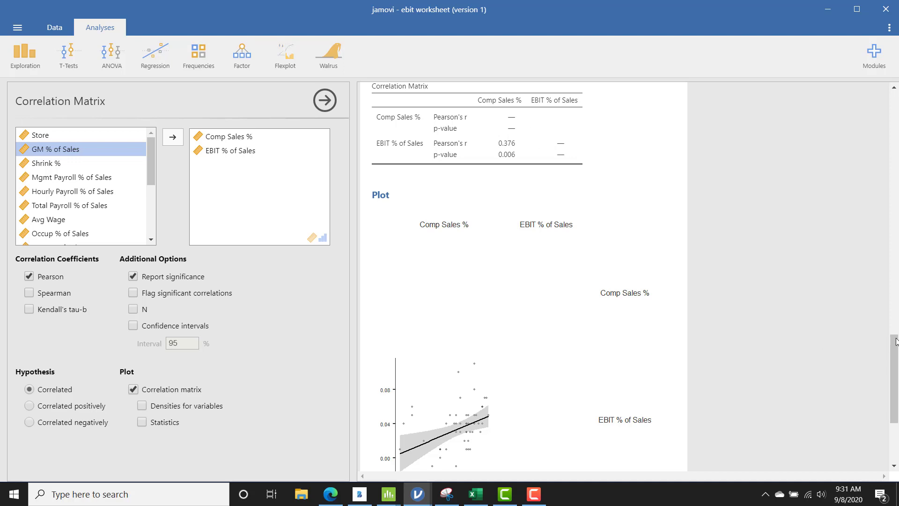
drag(896, 341, 877, 406)
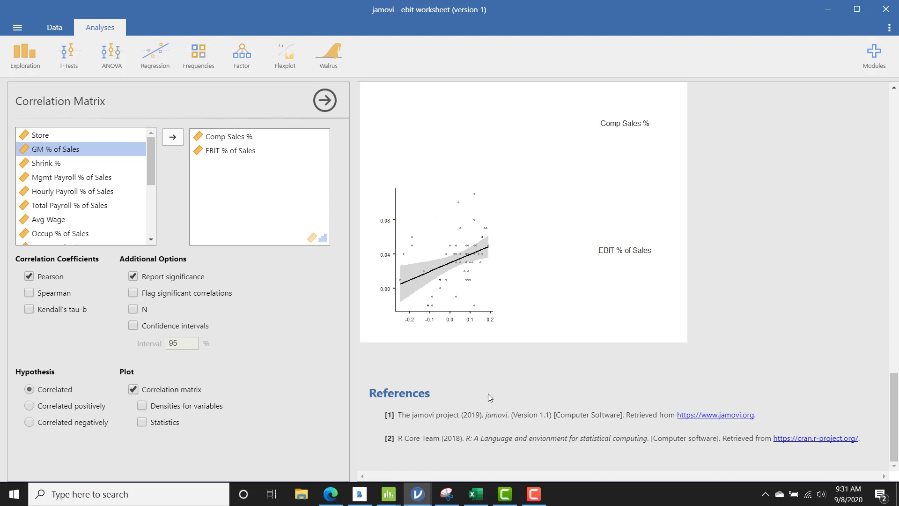
Switch back to Bamboo Paper, draw a falling arrow with minus marks across the axes sketch, and put minus signs before 5, 10 and 15
click(362, 493)
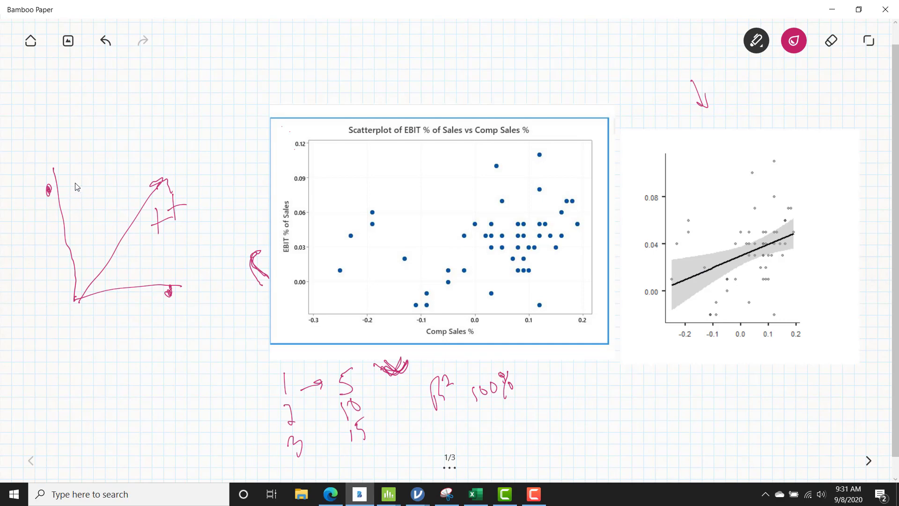
mouse_move(74, 185)
mouse_down()
mouse_move(146, 237)
mouse_move(174, 274)
mouse_move(192, 253)
mouse_move(206, 250)
mouse_move(210, 260)
mouse_up()
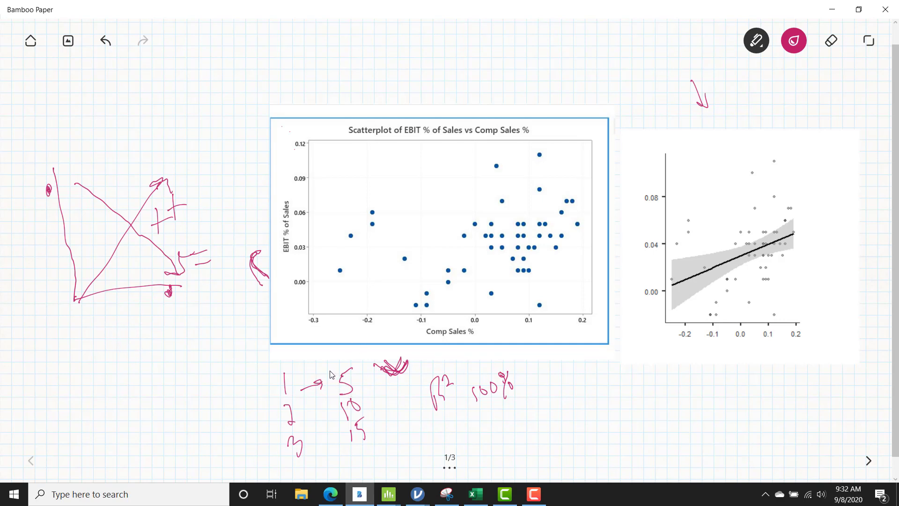
drag(330, 371, 337, 372)
drag(330, 409, 336, 407)
drag(336, 433, 344, 431)
Handwrite "Turkey shoot" in the empty upper area of the scatterplot
mouse_move(322, 186)
mouse_down()
mouse_move(336, 192)
mouse_move(361, 164)
mouse_move(378, 179)
mouse_move(352, 200)
mouse_move(370, 186)
mouse_up()
drag(378, 185, 376, 178)
mouse_move(376, 160)
mouse_down()
mouse_move(387, 180)
mouse_move(388, 163)
mouse_up()
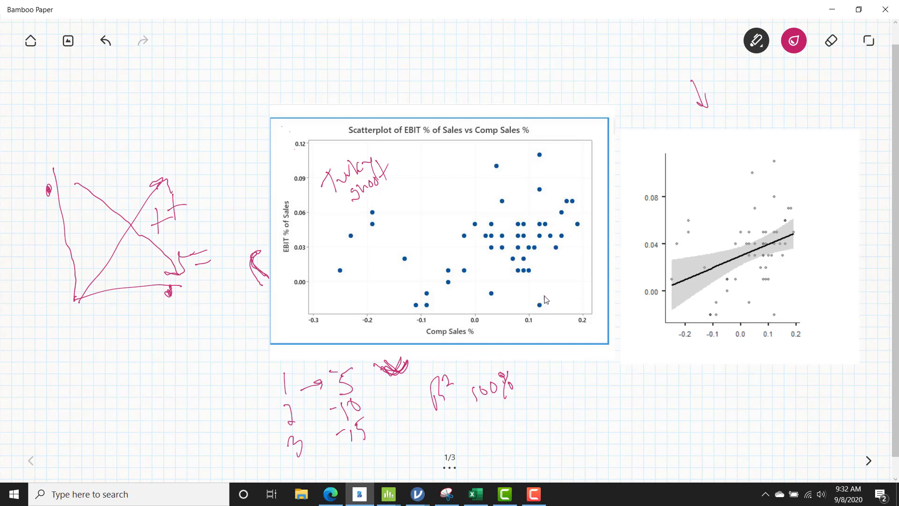
Circle the outlier points near (0.12, -0.02) and (-0.23, 0.04) on the scatterplot and mark their levels on the EBIT axis
drag(545, 299, 551, 303)
drag(297, 298, 309, 297)
mouse_move(349, 229)
mouse_down()
mouse_move(357, 238)
mouse_move(351, 227)
mouse_move(322, 235)
mouse_up()
Handwrite "Sell more" and "costs" with an up arrow below the axes sketch, and draw an arrow pointing to the regression line
mouse_move(94, 374)
mouse_down()
mouse_move(82, 407)
mouse_move(106, 391)
mouse_move(112, 402)
mouse_up()
mouse_move(119, 359)
mouse_down()
mouse_move(124, 401)
mouse_move(174, 361)
mouse_move(183, 375)
mouse_up()
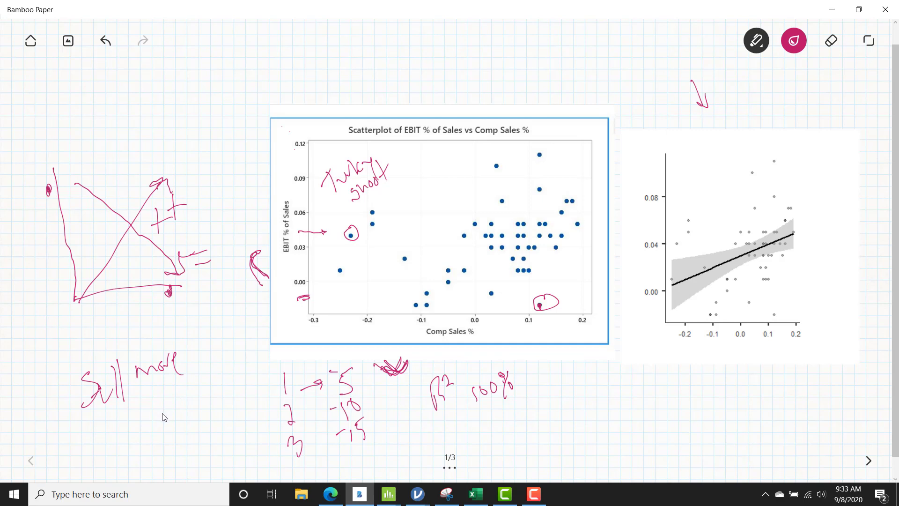
mouse_move(165, 429)
mouse_down()
mouse_move(164, 386)
mouse_move(175, 396)
mouse_up()
mouse_move(194, 400)
mouse_down()
mouse_move(216, 406)
mouse_move(230, 392)
mouse_up()
drag(240, 384, 233, 402)
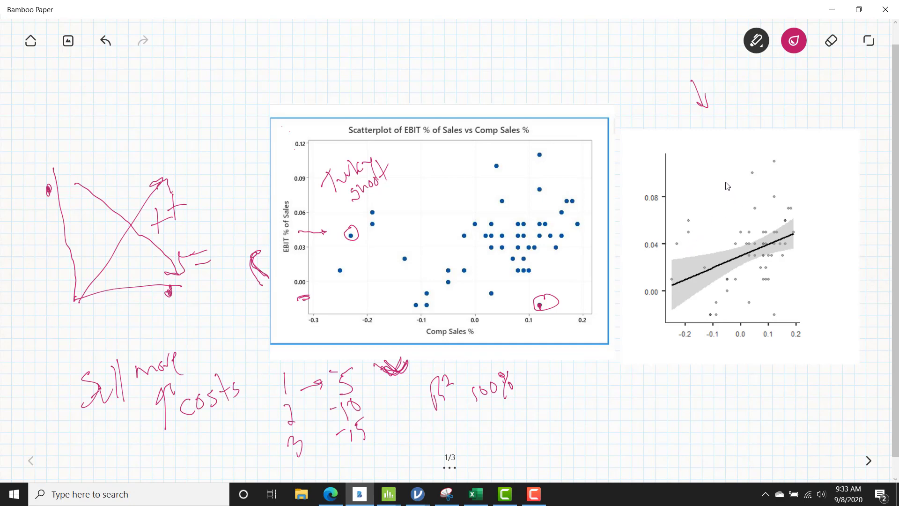
drag(711, 176, 735, 225)
Review the correlation plot in jamovi, and switch to the Minitab window with the Weight versus D2H regression analysis
click(418, 494)
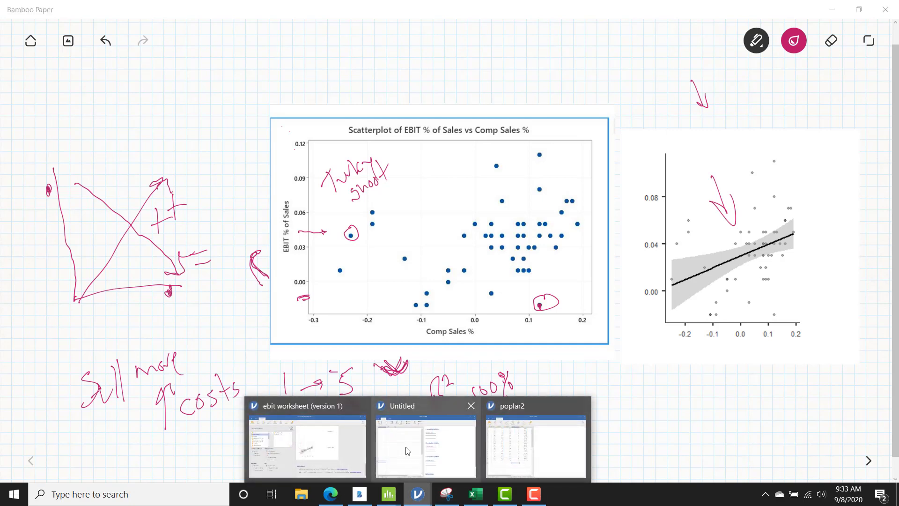
click(341, 448)
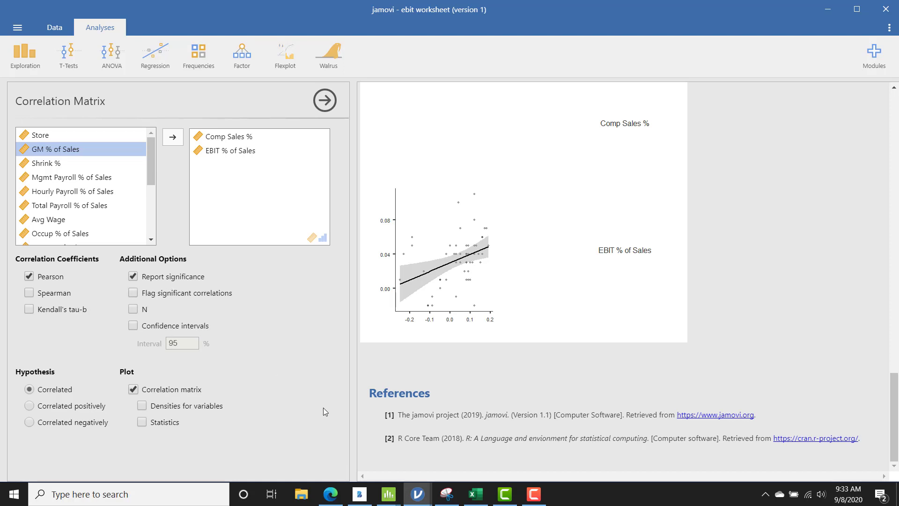
mouse_move(389, 494)
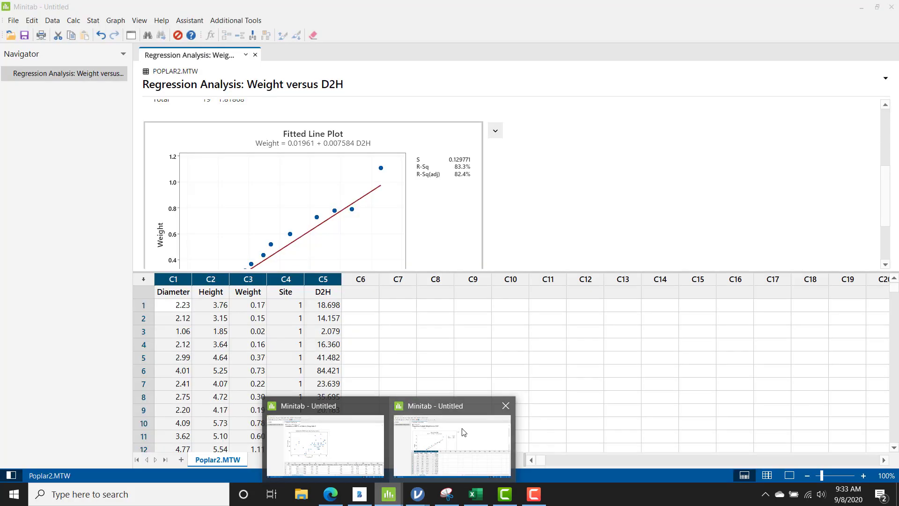
click(464, 432)
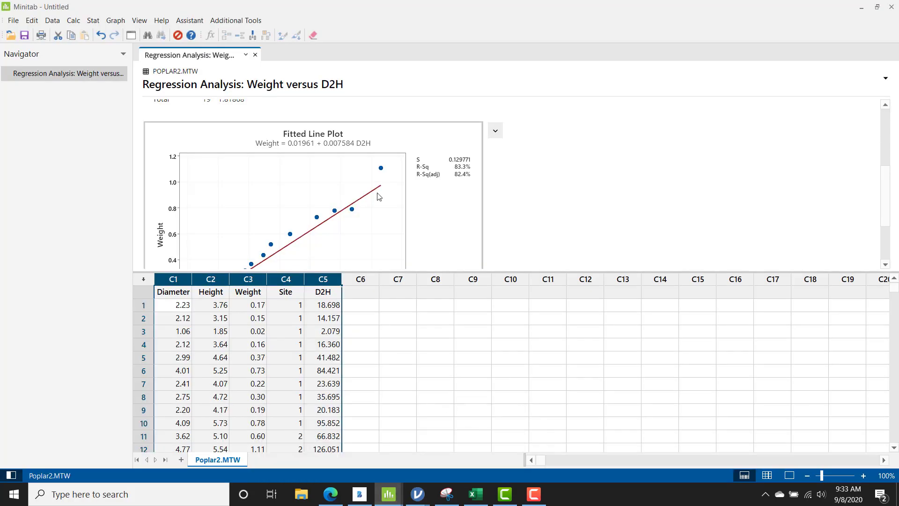
Create a simple scatterplot with Weight as the Y variable and D2H as the X variable, and enlarge the output area to show it whole
click(327, 286)
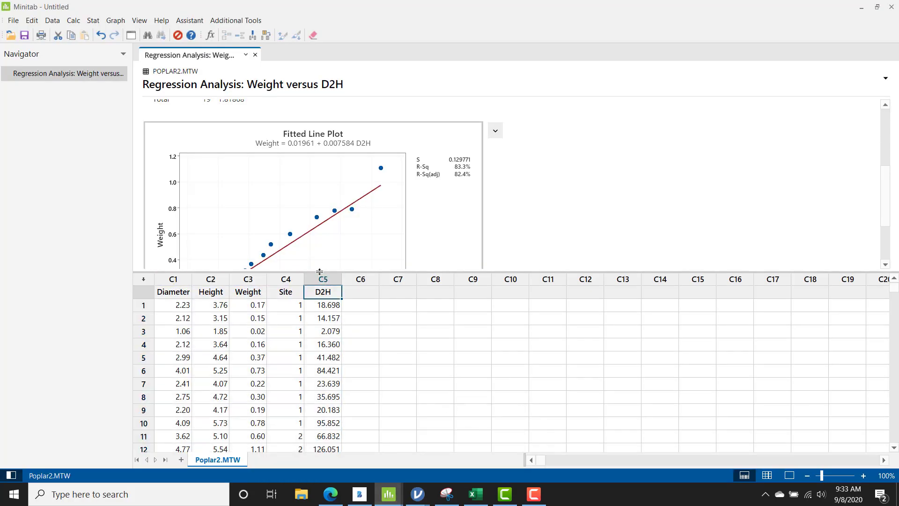
drag(319, 271, 317, 171)
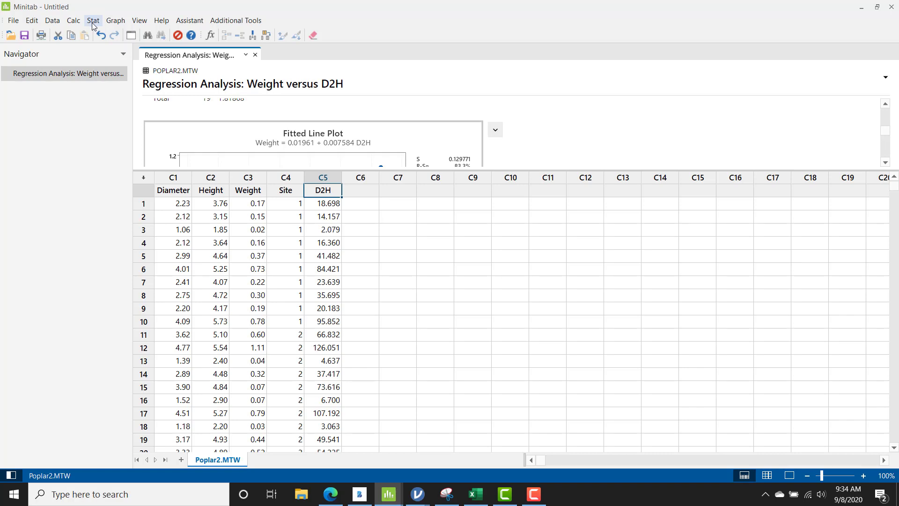
click(115, 23)
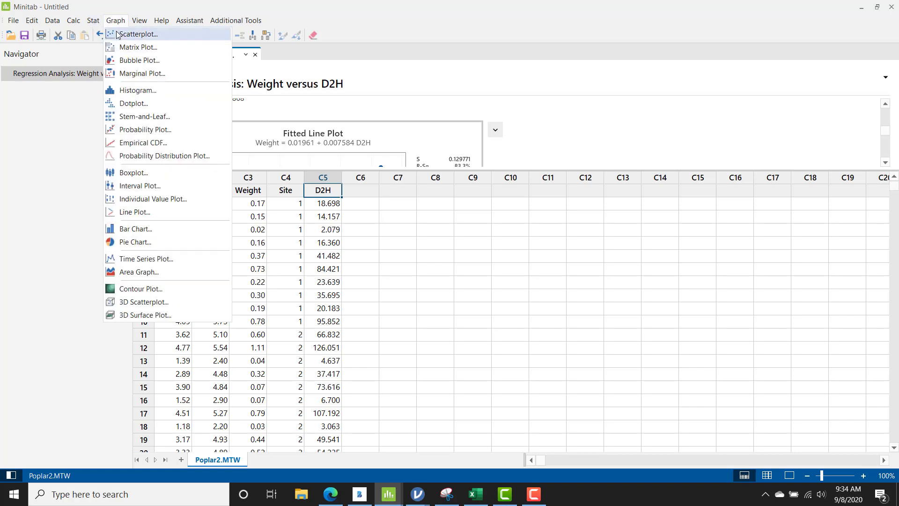
click(118, 35)
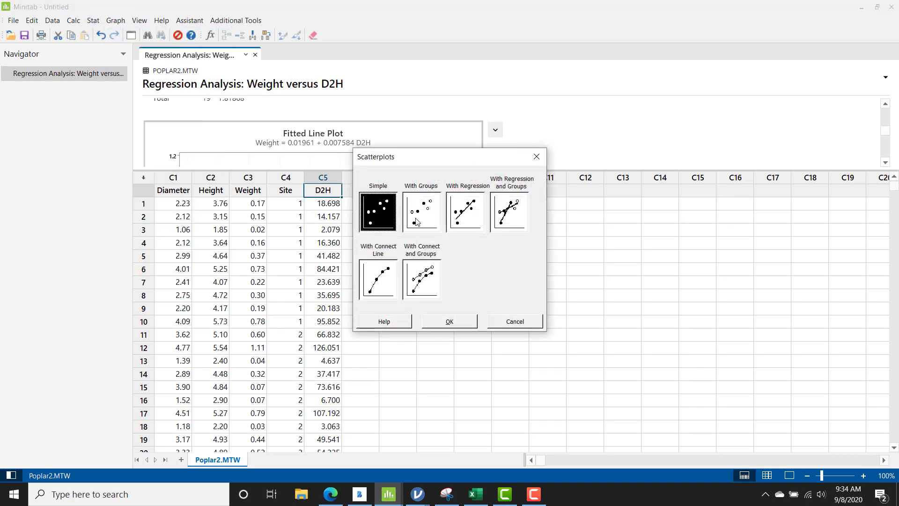
click(466, 322)
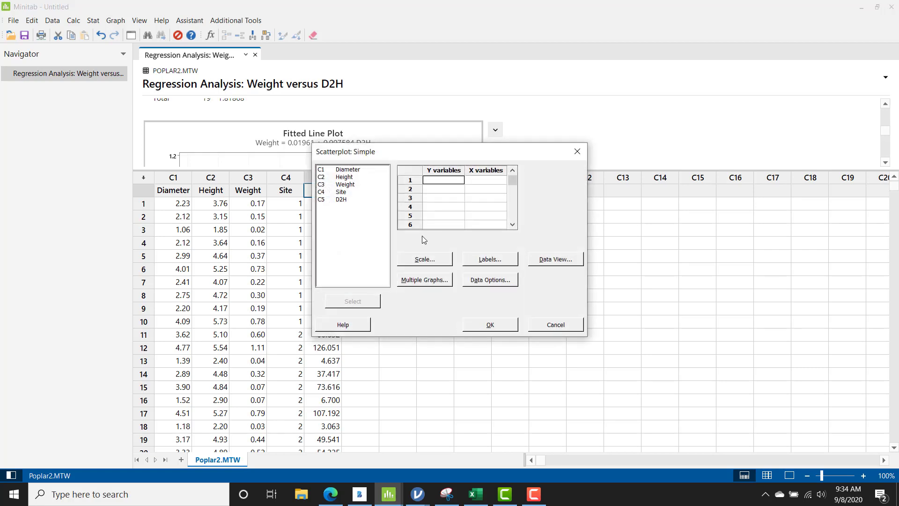
double_click(347, 184)
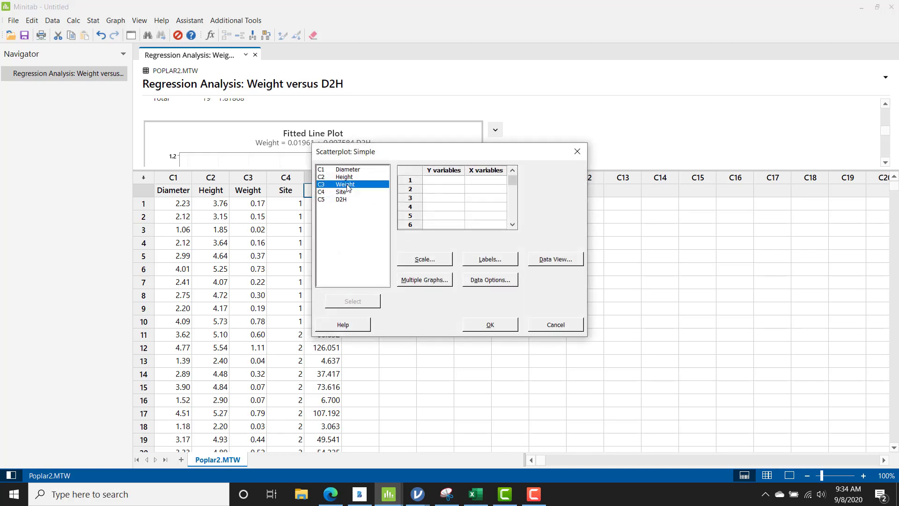
double_click(347, 199)
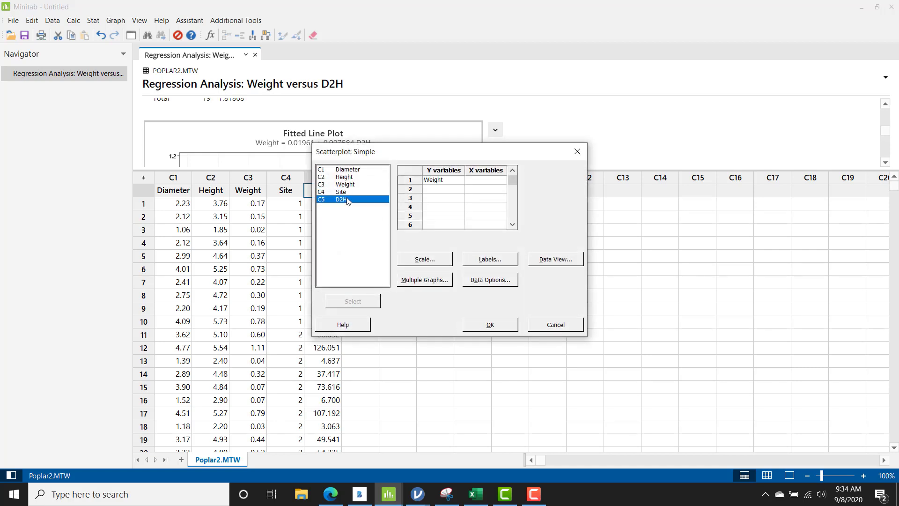
click(491, 325)
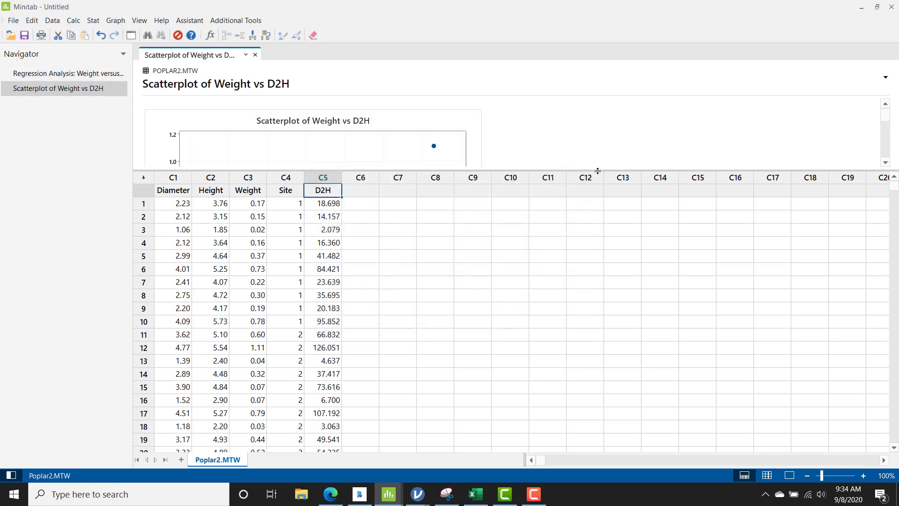
click(591, 182)
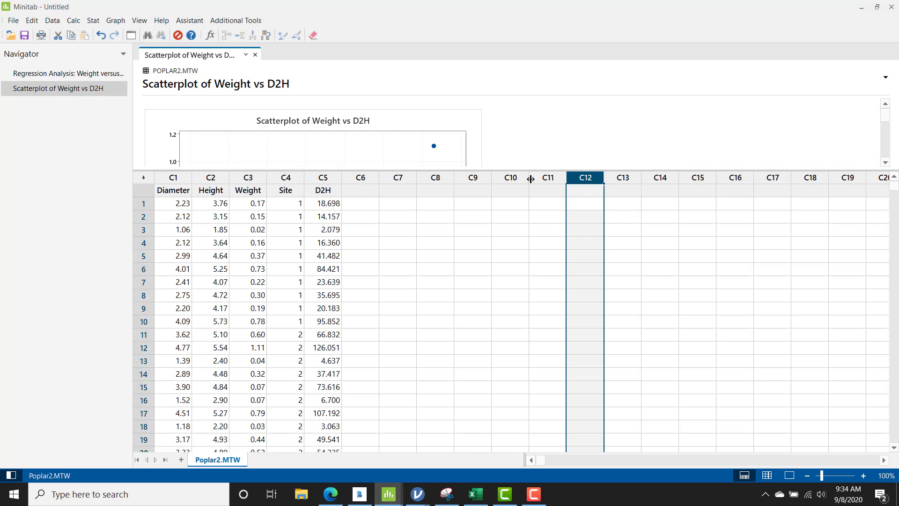
drag(526, 170, 527, 361)
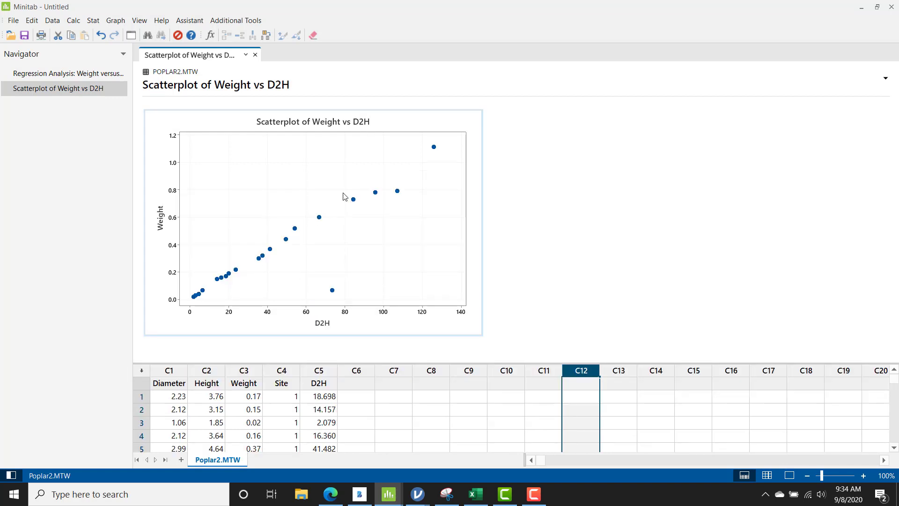
Switch to page 2 in Bamboo Paper, draw an upward arrow along the fitted line's points, and circle the R-Sq(adj) value
click(359, 493)
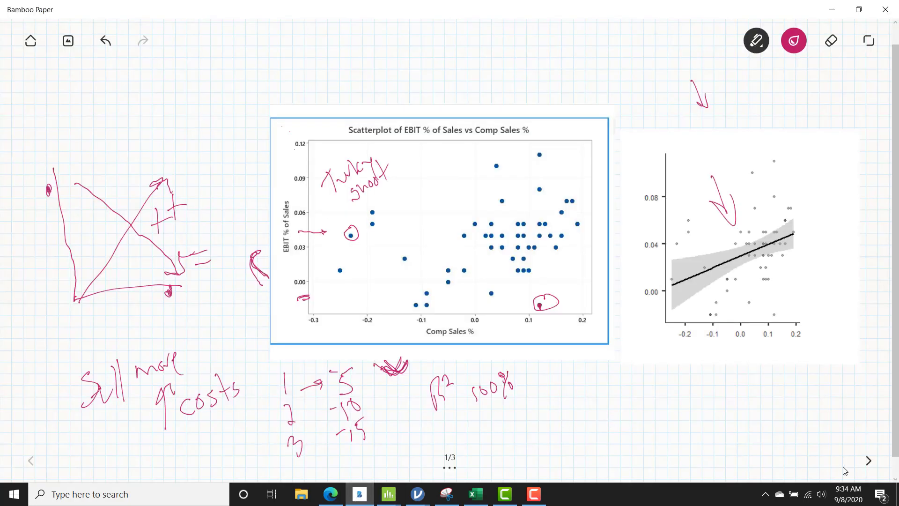
click(870, 461)
click(869, 461)
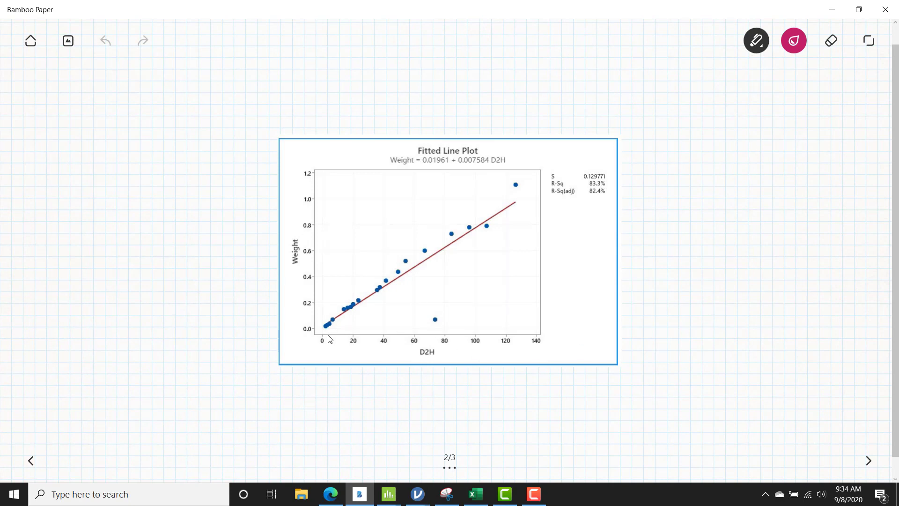
mouse_move(328, 335)
mouse_down()
mouse_move(481, 198)
mouse_move(482, 213)
mouse_up()
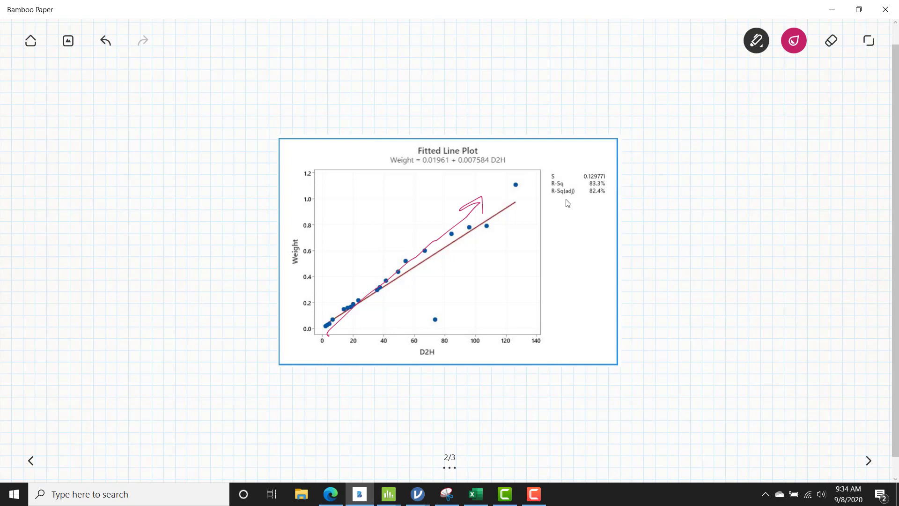
mouse_move(609, 187)
mouse_down()
mouse_move(583, 190)
mouse_move(616, 195)
mouse_move(617, 167)
mouse_up()
Handwrite "Movement" in quotation marks beside the fitted line plot, with "in X" beneath it and "y" next to it
mouse_move(645, 222)
mouse_down()
mouse_move(668, 185)
mouse_move(686, 183)
mouse_move(707, 157)
mouse_move(762, 140)
mouse_up()
drag(759, 140, 779, 113)
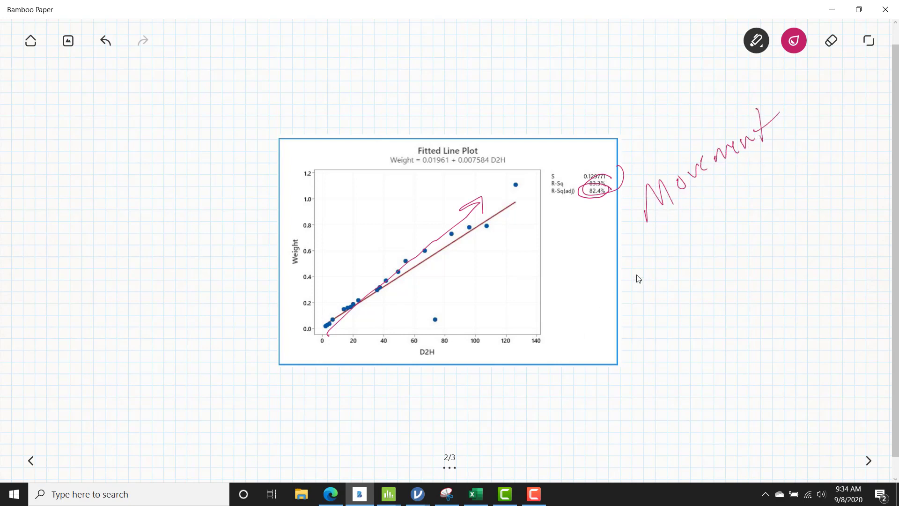
click(642, 225)
mouse_move(651, 246)
mouse_down()
mouse_move(653, 262)
mouse_move(669, 228)
mouse_move(705, 224)
mouse_up()
drag(700, 201, 686, 247)
drag(644, 170, 640, 188)
drag(769, 95, 769, 101)
drag(788, 157, 803, 149)
drag(798, 200, 801, 191)
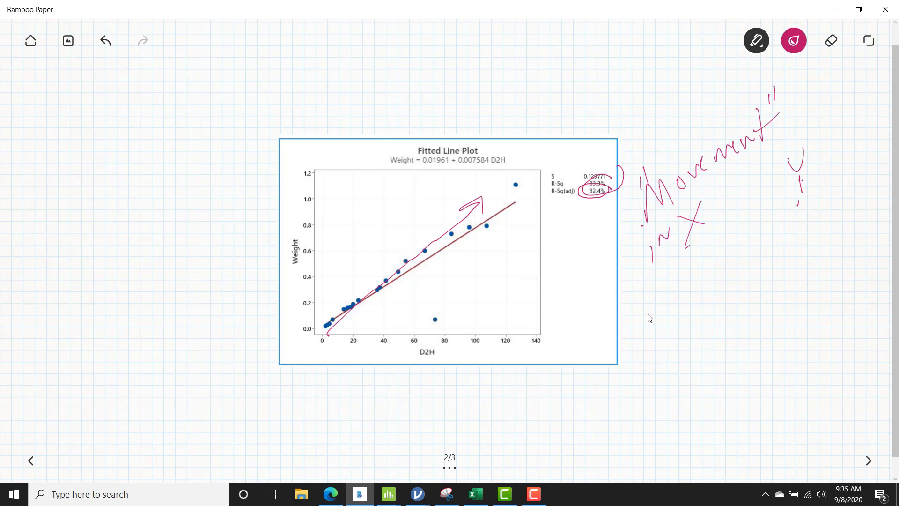
Handwrite "Cat" and "Dog" with an arrow between them below the Movement note, and link the two words with a curve
mouse_move(653, 314)
mouse_down()
mouse_move(684, 327)
mouse_move(693, 314)
mouse_move(722, 308)
mouse_up()
drag(715, 310, 721, 316)
mouse_move(738, 287)
mouse_down()
mouse_move(746, 309)
mouse_move(760, 290)
mouse_up()
drag(769, 285, 776, 298)
drag(684, 330, 753, 314)
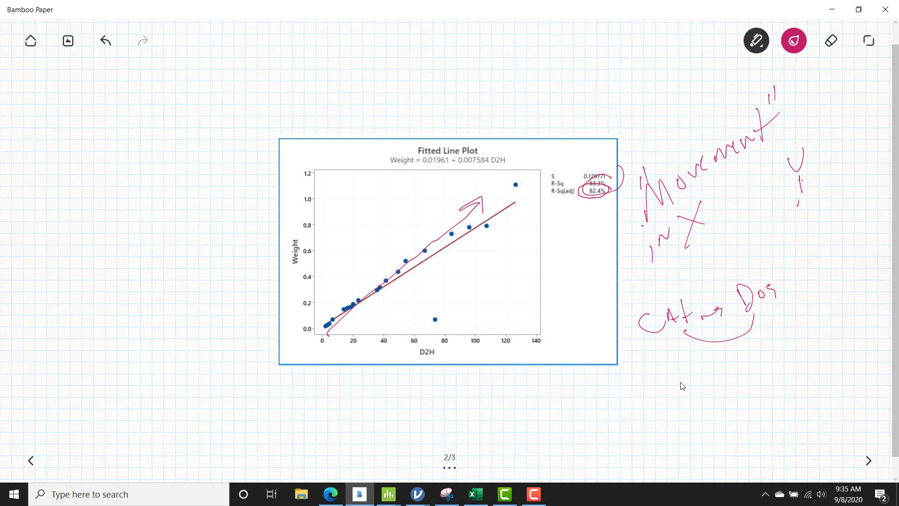
Handwrite "1.3" with an arrow to a second number below the Cat and Dog note, and link the numbers with a curve
mouse_move(672, 360)
mouse_down()
mouse_move(678, 373)
mouse_move(729, 353)
mouse_up()
click(681, 370)
mouse_move(741, 340)
mouse_down()
mouse_move(736, 349)
mouse_move(750, 344)
mouse_up()
mouse_move(754, 331)
mouse_down()
mouse_move(750, 352)
mouse_move(770, 332)
mouse_up()
click(757, 349)
drag(753, 327, 765, 316)
drag(728, 353, 736, 354)
drag(693, 383, 753, 358)
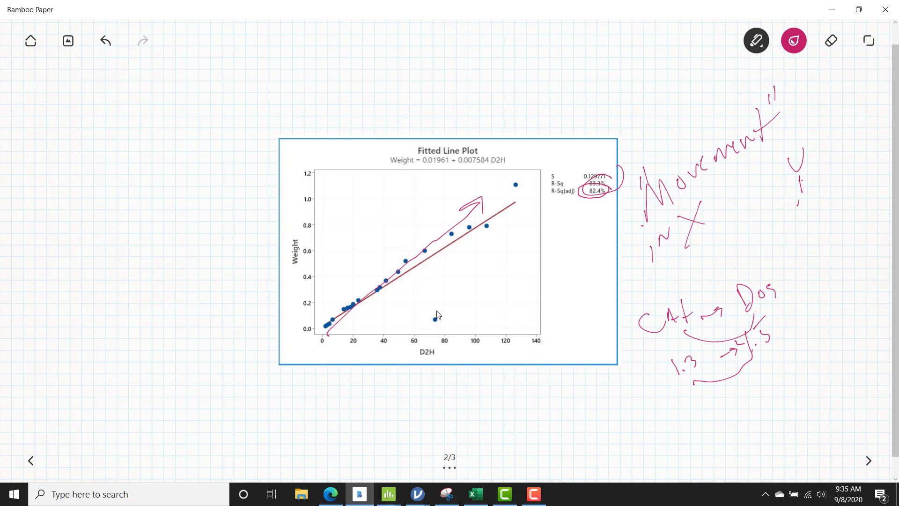
Mark the outlier below the fitted line near D2H 74, and move on to page 3 of the notebook
drag(437, 312, 442, 327)
drag(438, 323, 448, 296)
click(869, 460)
Switch to the poplar2 data in jamovi and run a correlation matrix of Weight and D2H with the correlation matrix plot
click(414, 497)
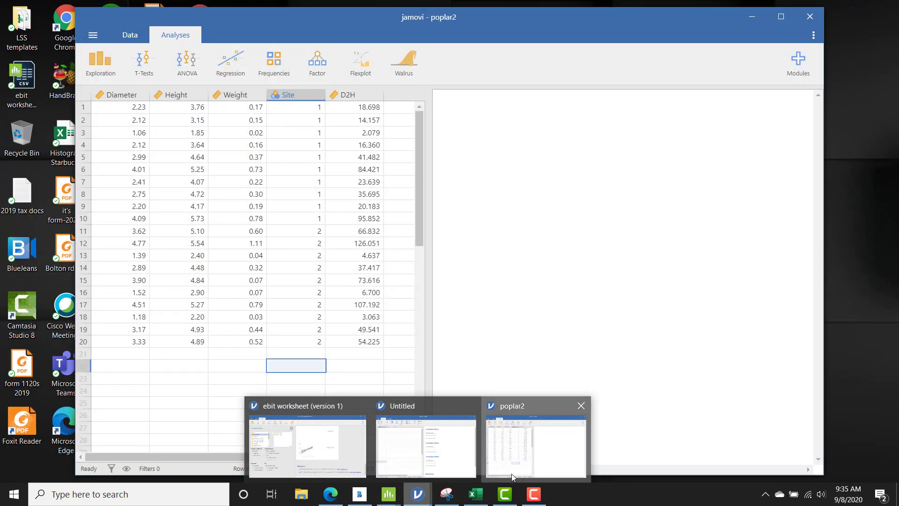
click(511, 474)
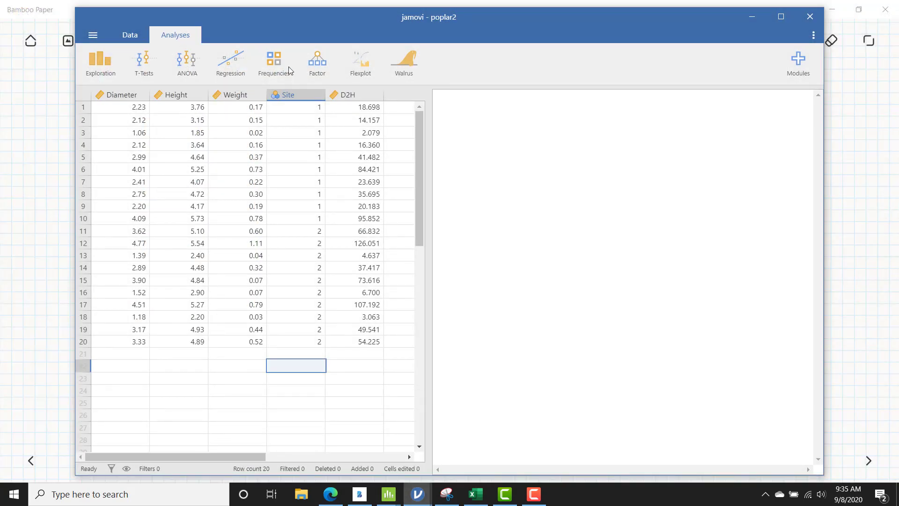
click(230, 61)
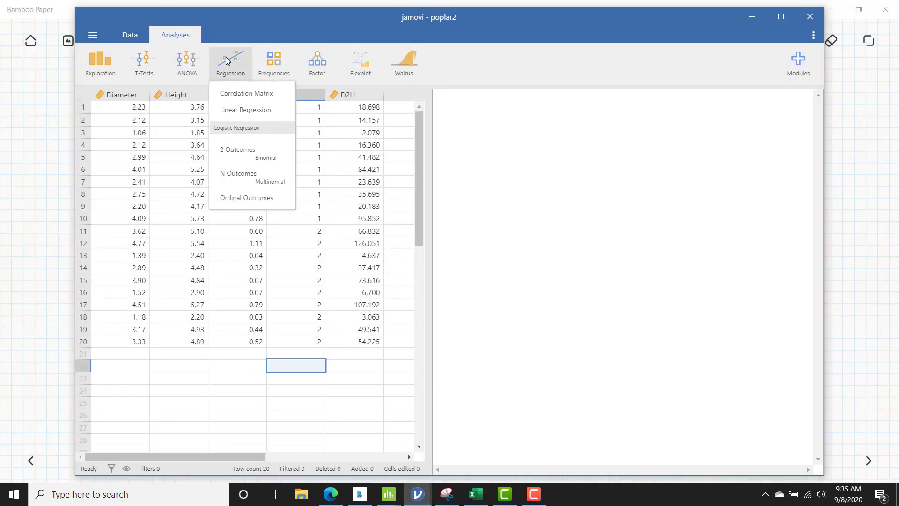
click(234, 97)
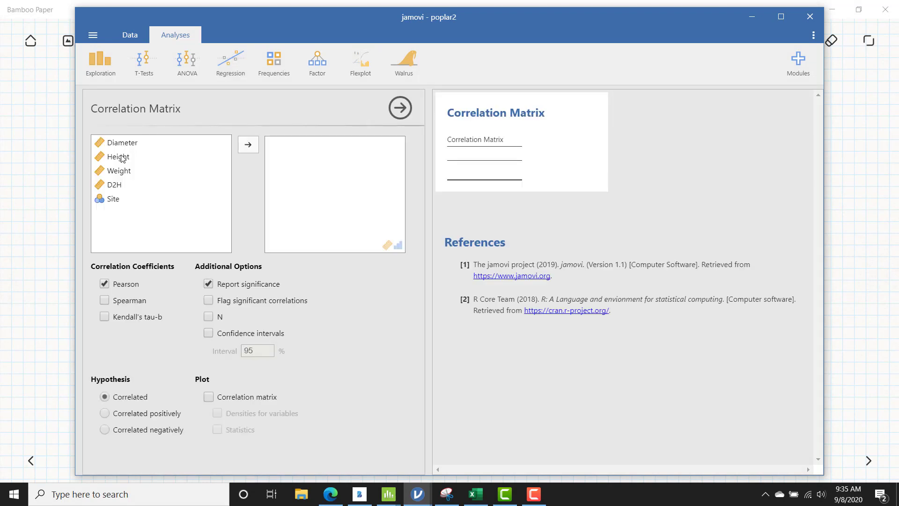
double_click(121, 173)
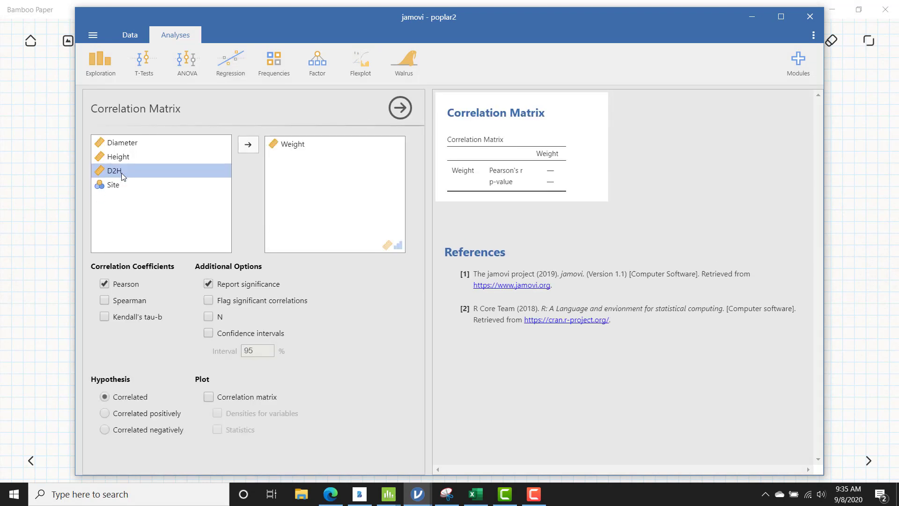
double_click(122, 173)
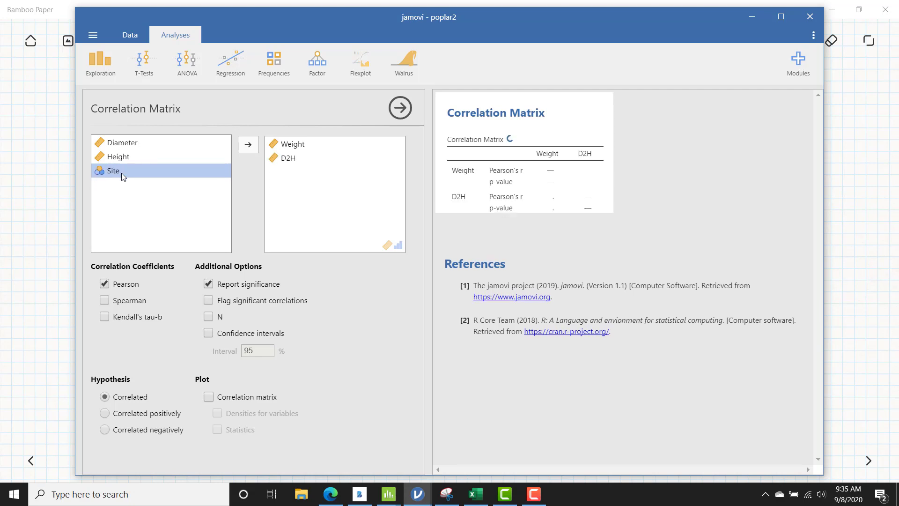
click(208, 397)
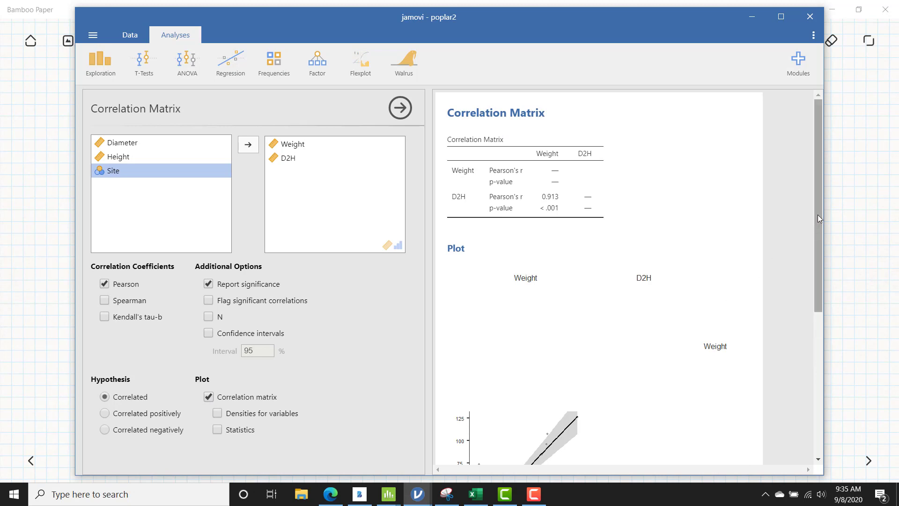
scroll(818, 215, down, 1)
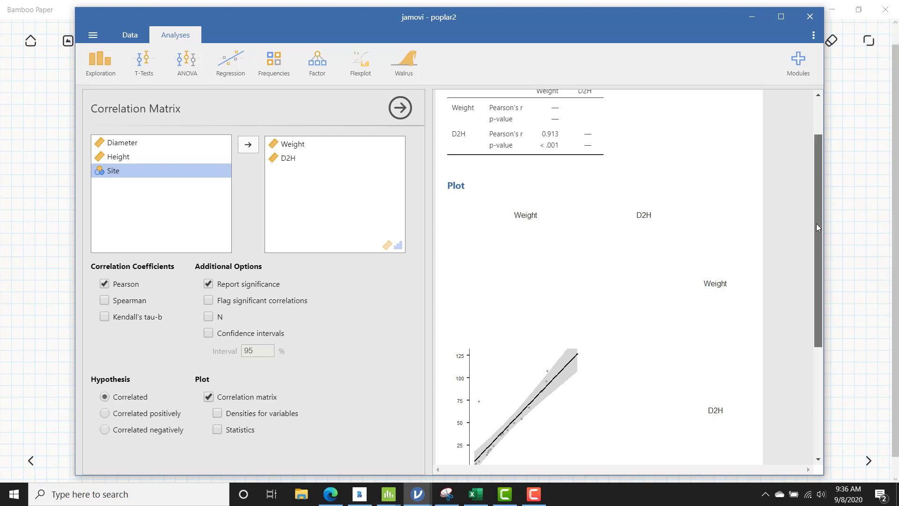
scroll(816, 223, down, 1)
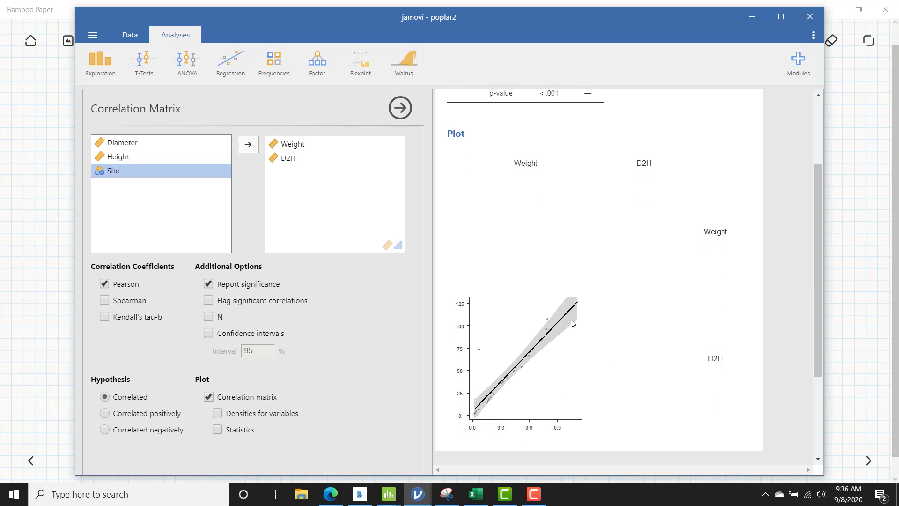
Run a linear regression with Weight as the dependent variable, D2H as covariate and Site as factor
click(237, 75)
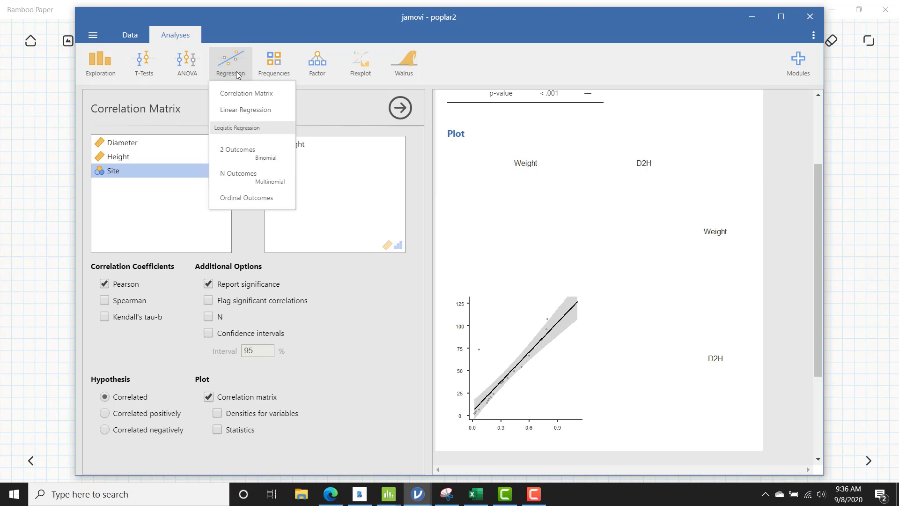
click(235, 107)
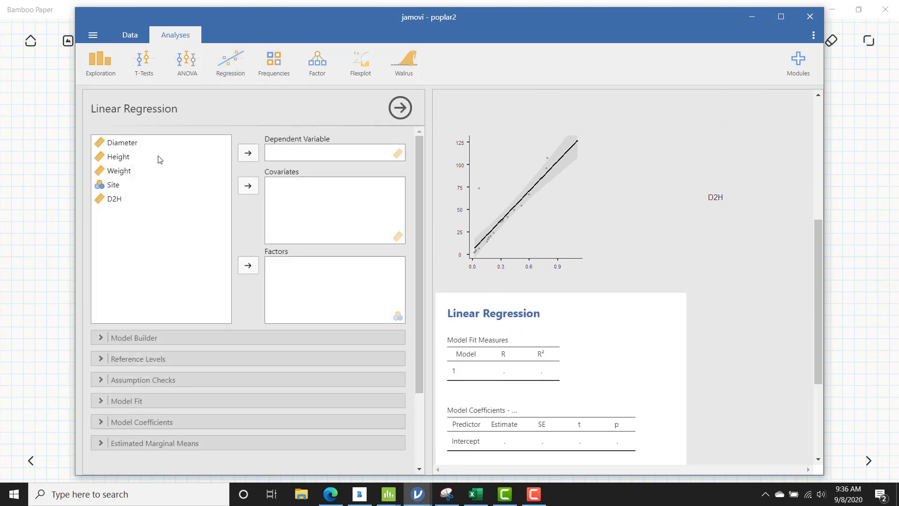
click(124, 173)
click(257, 154)
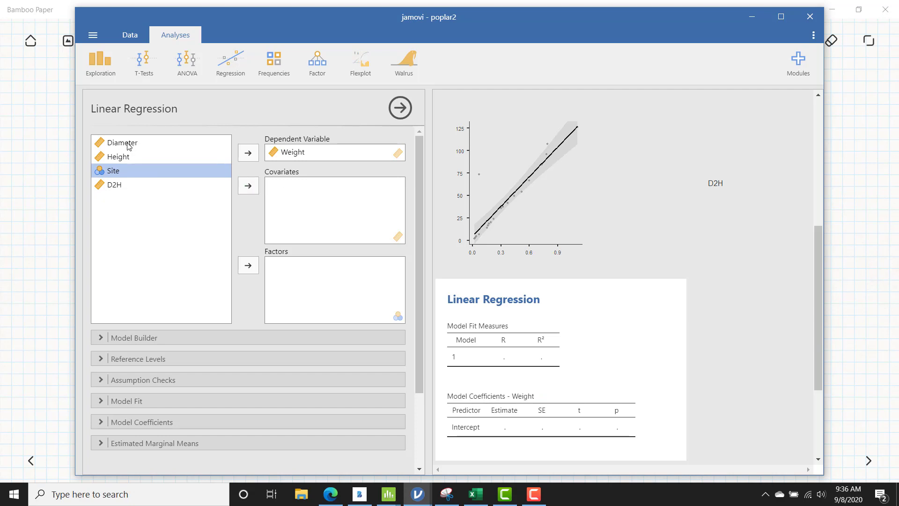
click(126, 189)
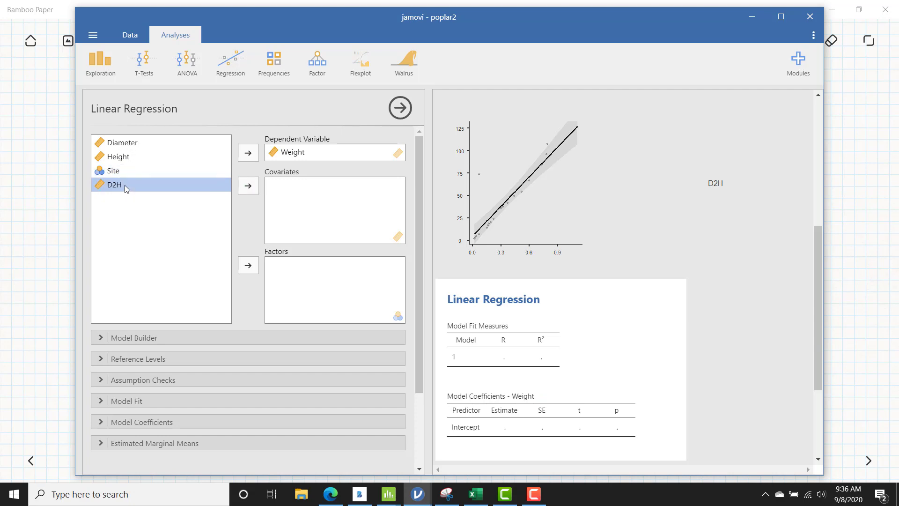
click(242, 187)
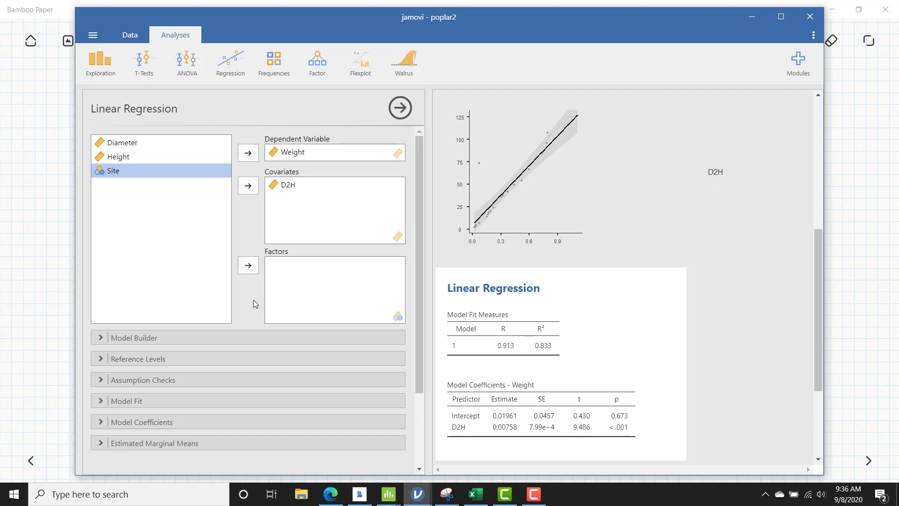
click(254, 272)
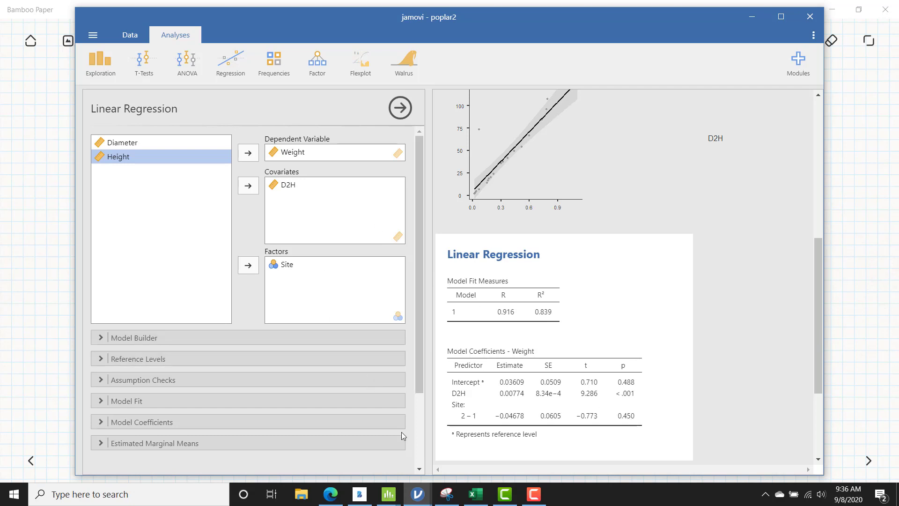
Switch to the blank page 3 in Bamboo Paper and open the system clock's calendar
mouse_move(424, 495)
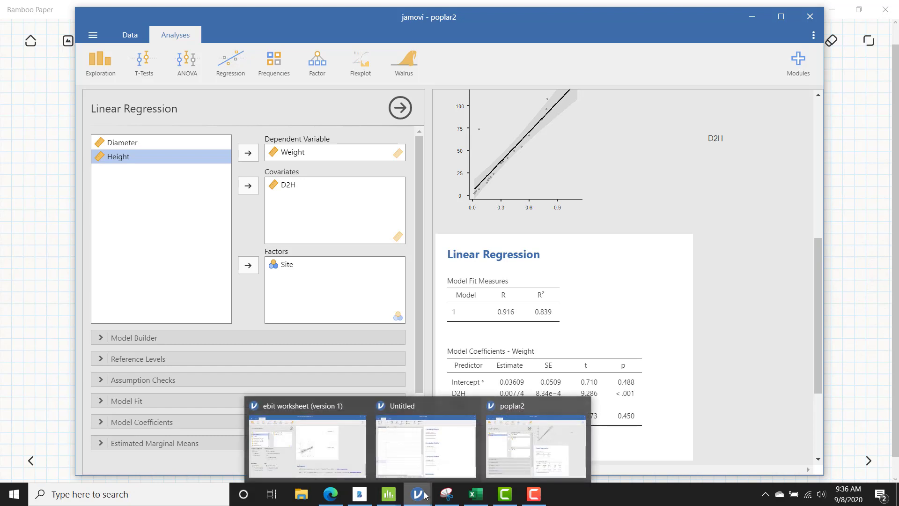
click(360, 494)
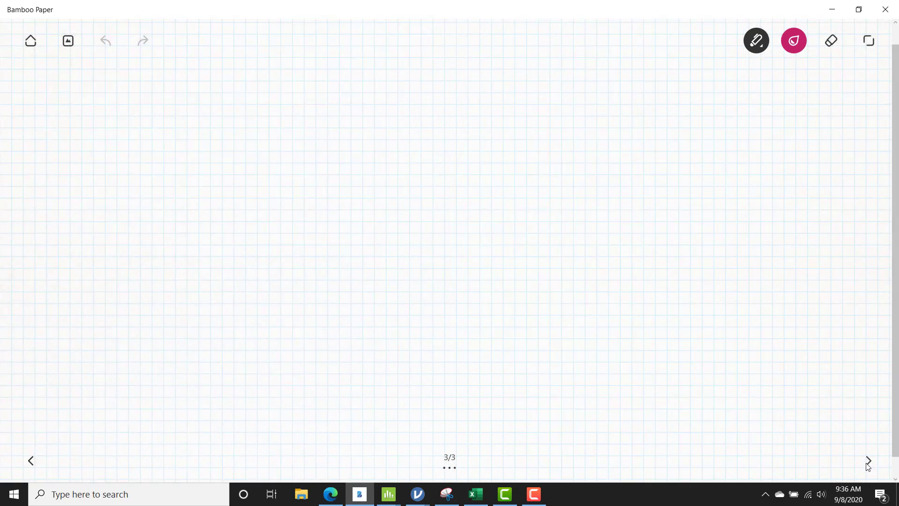
click(845, 494)
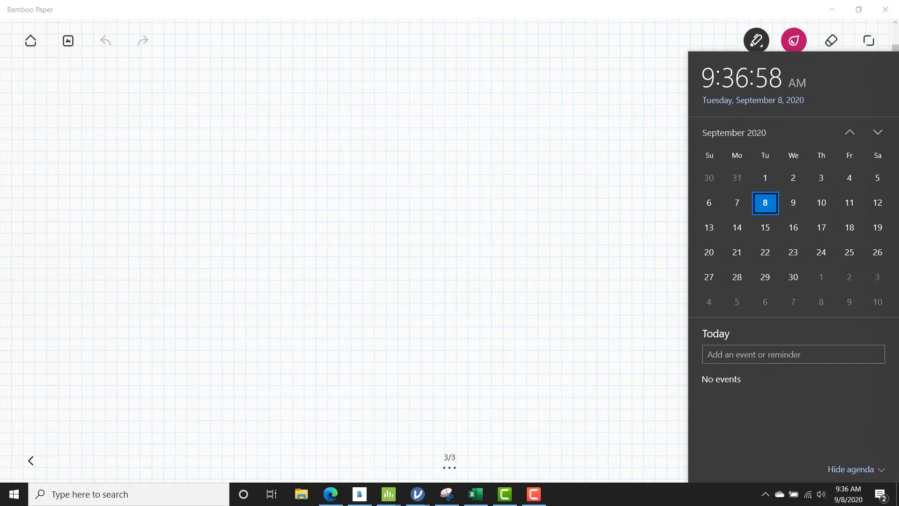
Dismiss the calendar and handwrite "Minitab" slanting upward near the middle of the blank page
click(846, 492)
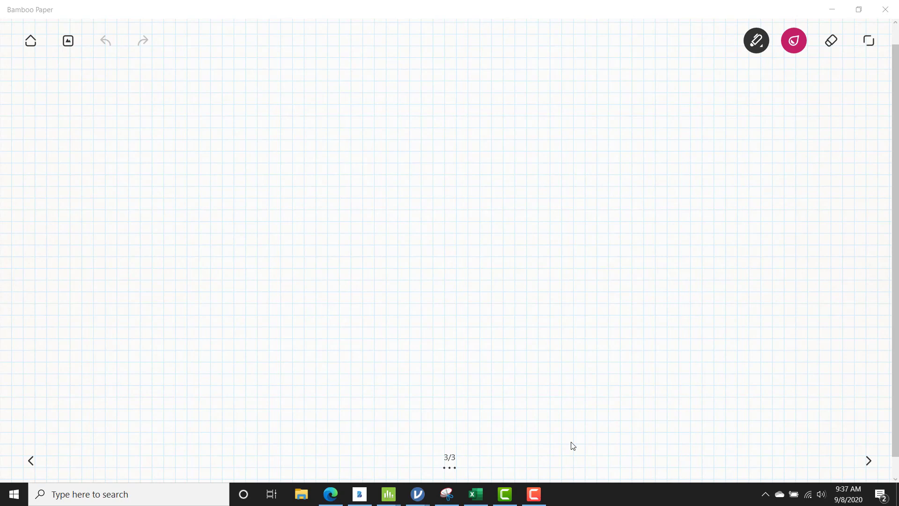
mouse_move(439, 256)
mouse_down()
mouse_move(444, 239)
mouse_move(471, 252)
mouse_move(488, 248)
mouse_up()
drag(476, 233, 506, 220)
drag(512, 224, 512, 230)
click(502, 200)
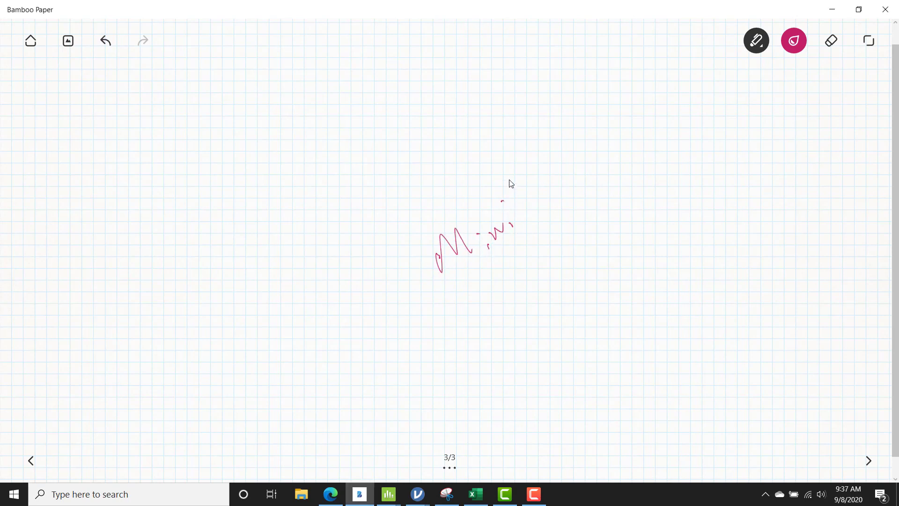
drag(509, 180, 528, 229)
drag(518, 220, 548, 213)
drag(540, 175, 557, 202)
drag(496, 240, 498, 217)
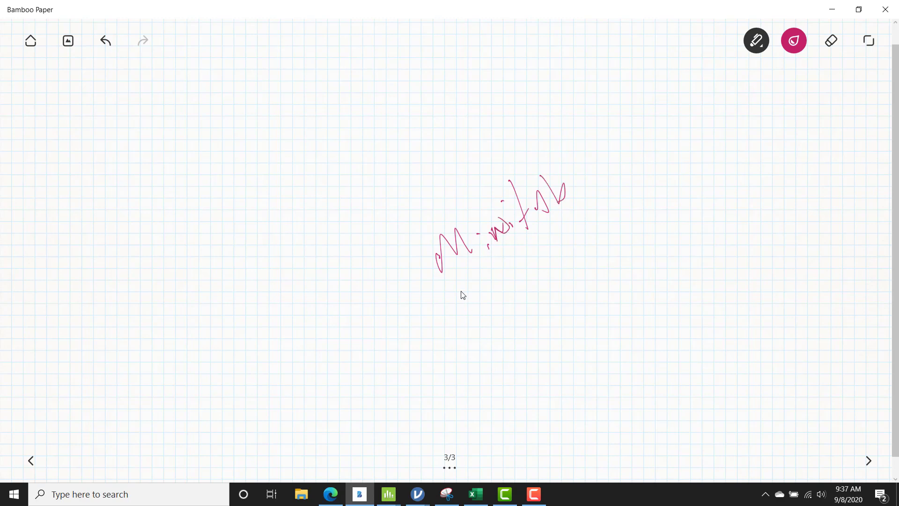
Handwrite "Jamovi" below "Minitab", underline it with a slanted stroke, and add a check mark beside each of the two names
drag(461, 290, 439, 354)
drag(444, 322, 467, 278)
mouse_move(505, 303)
mouse_down()
mouse_move(493, 302)
mouse_move(508, 292)
mouse_up()
mouse_move(510, 299)
mouse_down()
mouse_move(504, 270)
mouse_move(519, 280)
mouse_up()
mouse_move(524, 280)
mouse_down()
mouse_move(541, 263)
mouse_move(538, 274)
mouse_up()
mouse_move(546, 255)
mouse_down()
mouse_move(557, 265)
mouse_move(560, 241)
mouse_up()
click(570, 251)
click(553, 223)
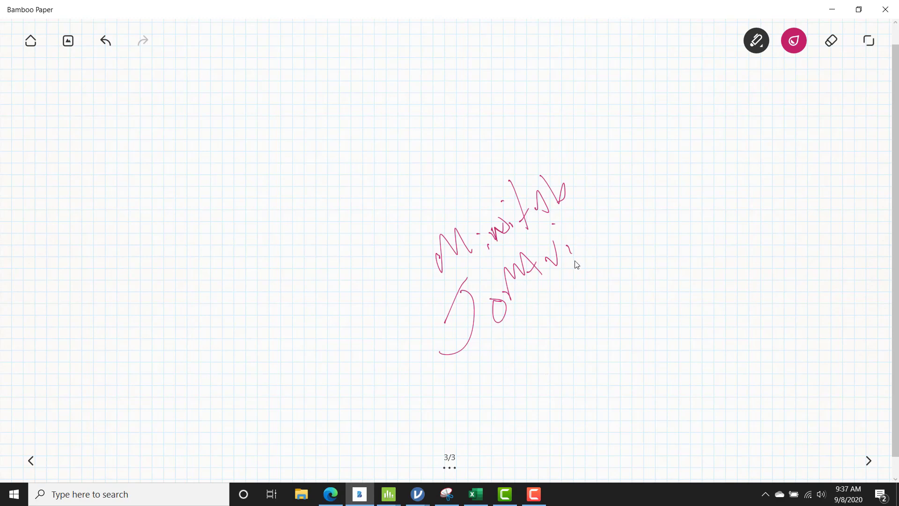
drag(511, 352, 572, 261)
drag(408, 253, 418, 221)
drag(423, 260, 413, 313)
Sketch two small graphs near the page's upper left: a rising arrow labelled "strong" and a rising band of dots labelled "positive"
mouse_move(142, 125)
mouse_down()
mouse_move(143, 178)
mouse_move(174, 163)
mouse_move(173, 123)
mouse_move(186, 144)
mouse_move(201, 121)
mouse_move(229, 115)
mouse_move(241, 125)
mouse_up()
mouse_move(146, 196)
mouse_down()
mouse_move(156, 229)
mouse_move(187, 212)
mouse_move(164, 213)
mouse_move(183, 188)
mouse_move(174, 206)
mouse_up()
click(174, 205)
click(167, 206)
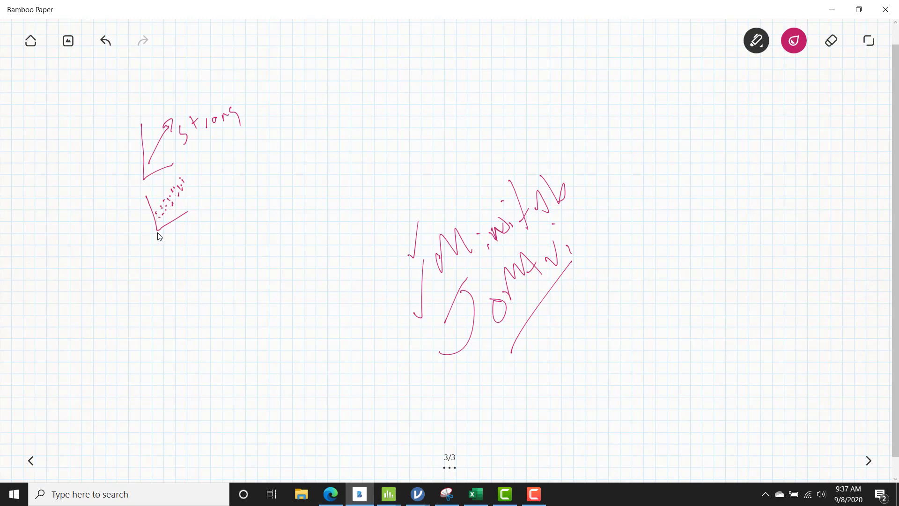
click(178, 206)
mouse_move(200, 179)
mouse_down()
mouse_move(200, 195)
mouse_move(236, 161)
mouse_move(252, 164)
mouse_up()
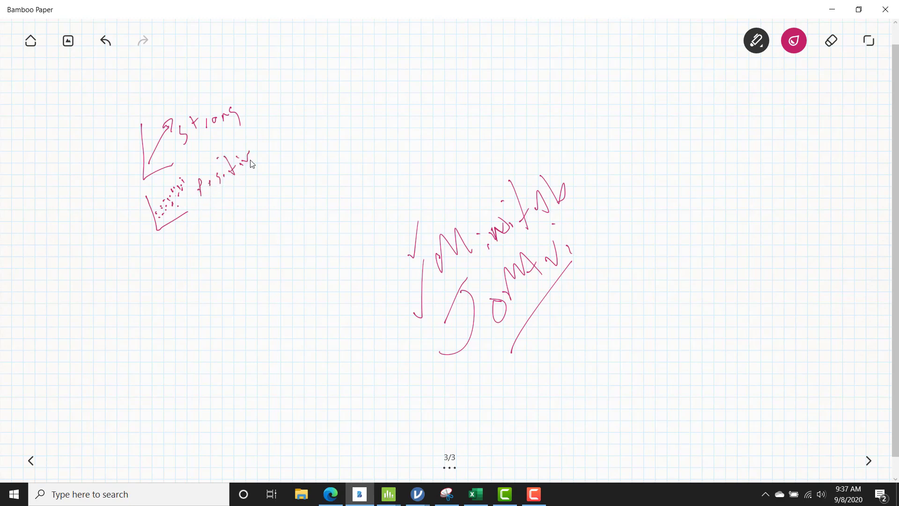
Sketch a third graph with randomly scattered dots below the positive one and label it "Turkey shoot"
mouse_move(159, 247)
mouse_down()
mouse_move(213, 271)
mouse_move(189, 261)
mouse_move(209, 268)
mouse_move(199, 256)
mouse_move(258, 218)
mouse_move(270, 226)
mouse_move(234, 258)
mouse_move(272, 240)
mouse_up()
click(167, 269)
click(175, 252)
click(189, 266)
click(220, 228)
drag(267, 233, 277, 229)
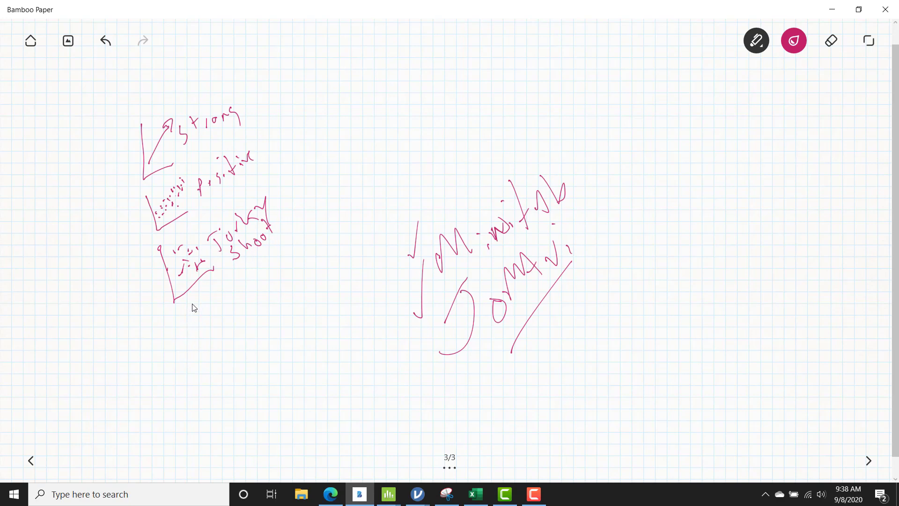
Sketch two graphs beside the positive ones: a descending arrow labelled "Strong" and a descending band of dots labelled "negative"
drag(299, 99, 347, 129)
mouse_move(308, 103)
mouse_down()
mouse_move(359, 110)
mouse_move(436, 74)
mouse_move(444, 89)
mouse_up()
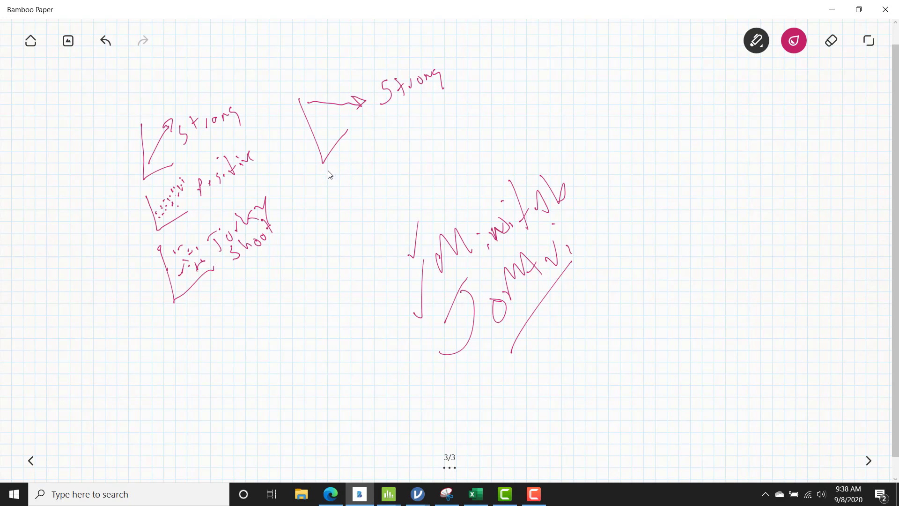
mouse_move(328, 170)
mouse_down()
mouse_move(359, 209)
mouse_move(405, 160)
mouse_up()
mouse_move(338, 165)
mouse_down()
mouse_move(348, 175)
mouse_move(384, 164)
mouse_move(450, 132)
mouse_move(460, 137)
mouse_move(474, 115)
mouse_move(488, 116)
mouse_up()
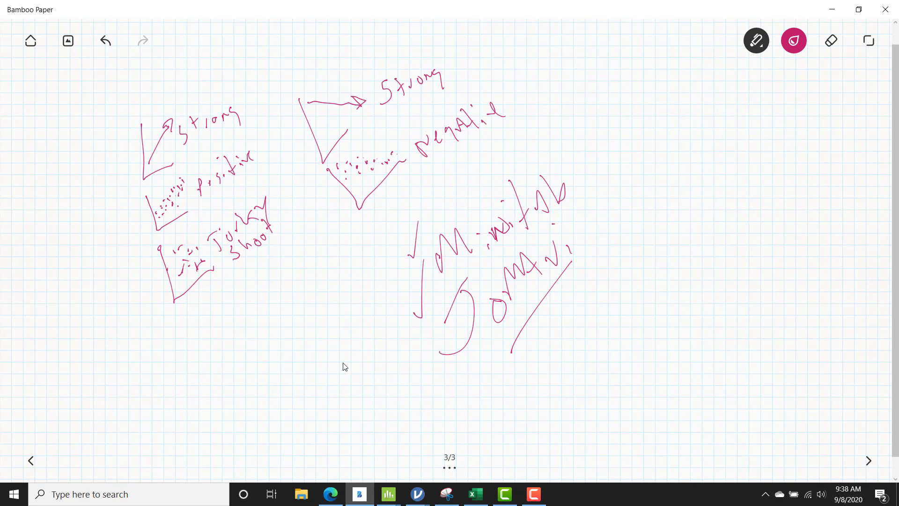
click(533, 493)
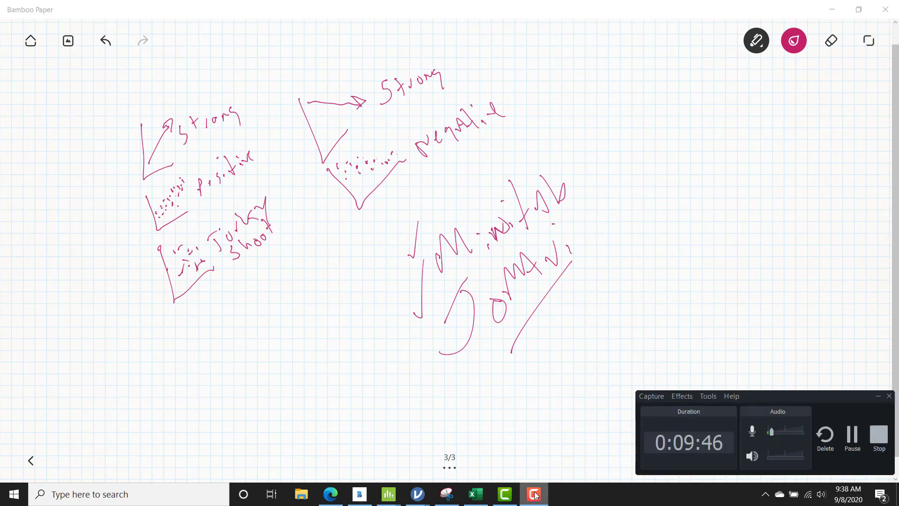